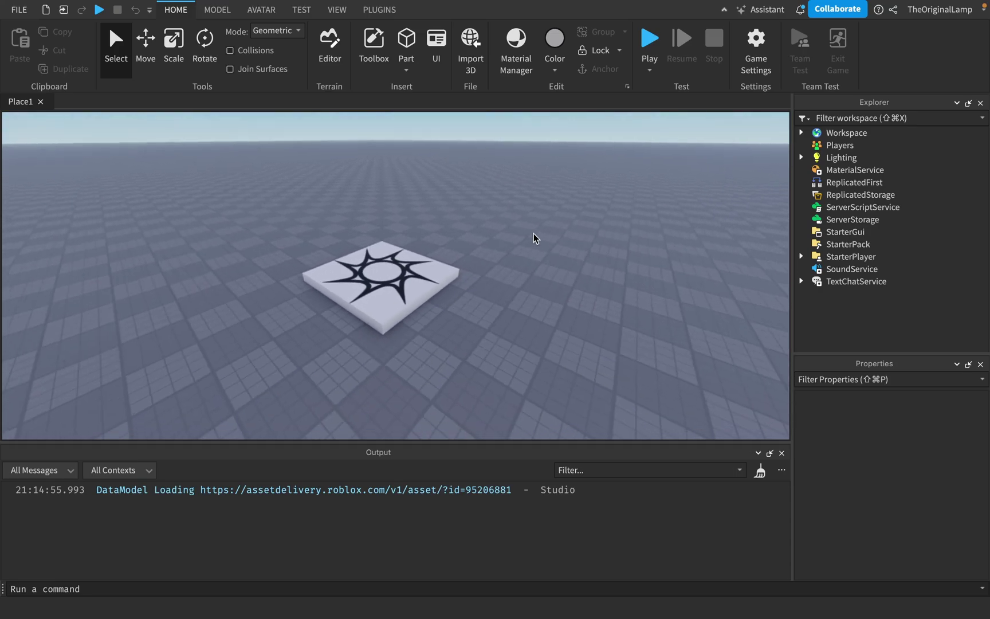
Insert a Part into the Workspace.
right_drag(534, 233, 534, 232)
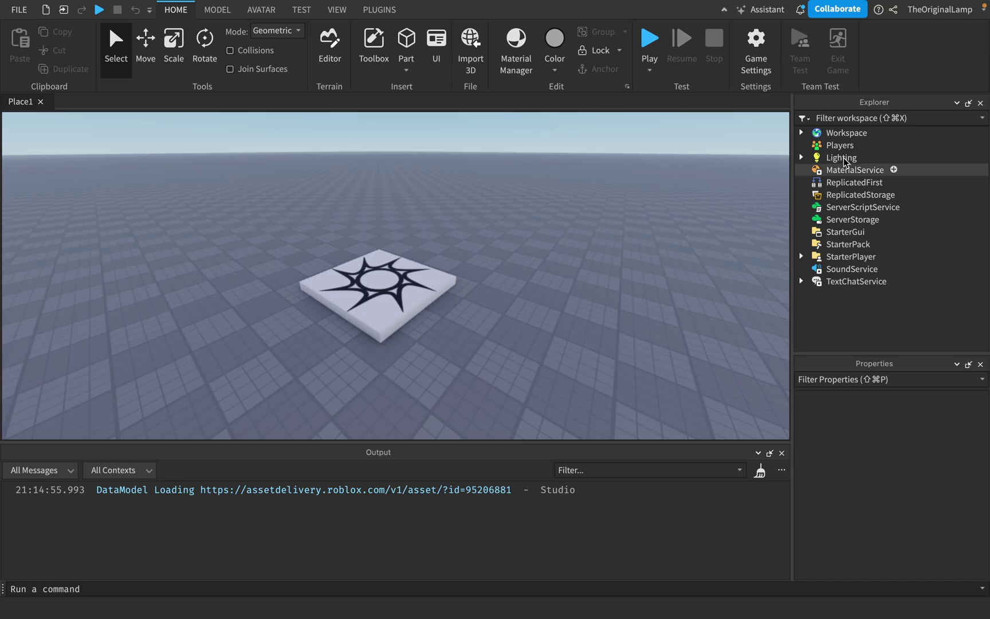
click(876, 133)
text(audio)
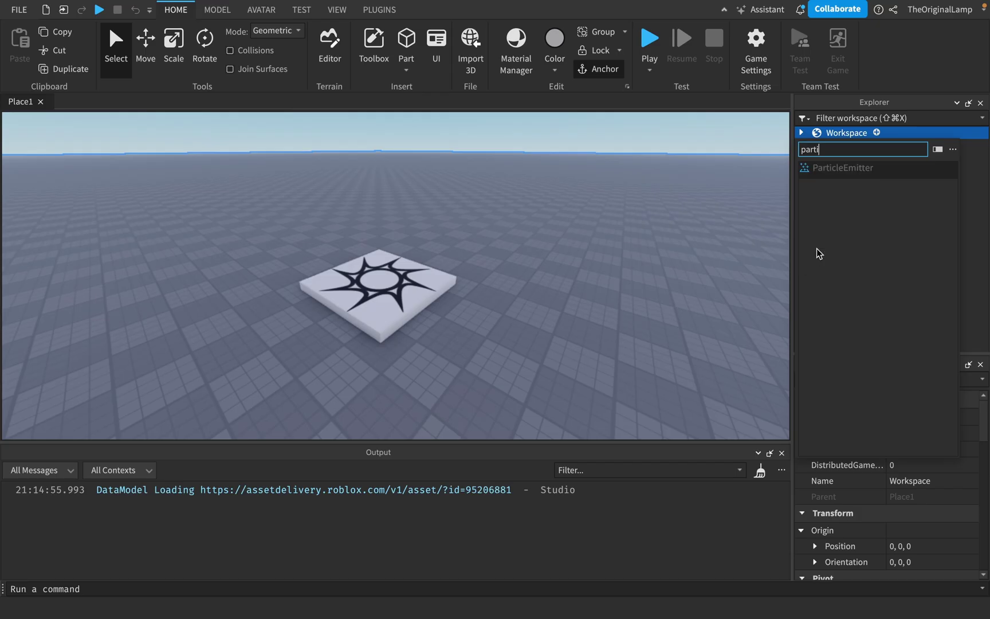
click(850, 173)
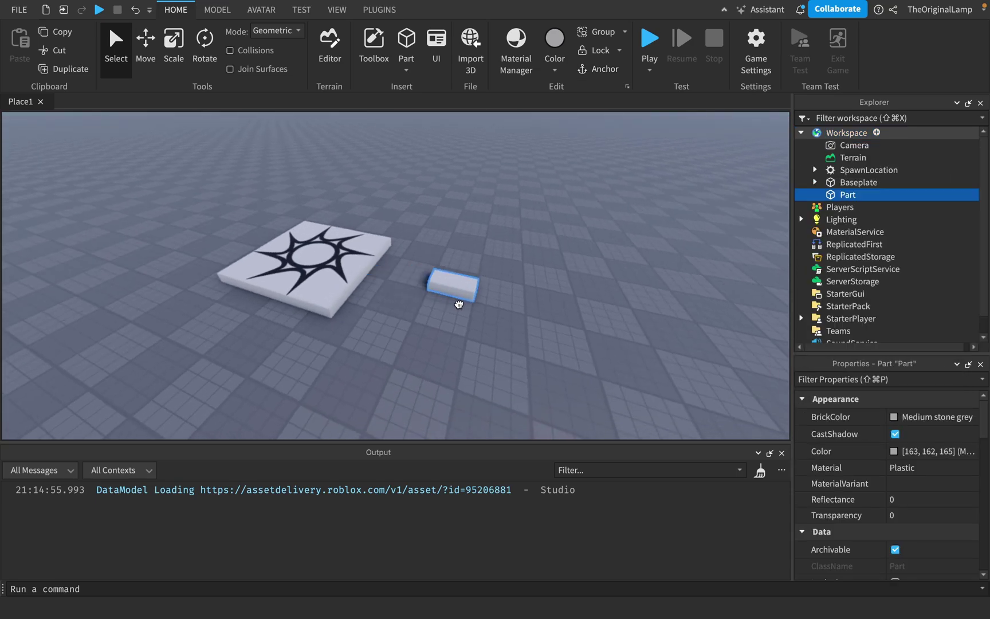
Add a ParticleEmitter to the part beside the spawn location and look through its properties.
click(866, 195)
click(853, 250)
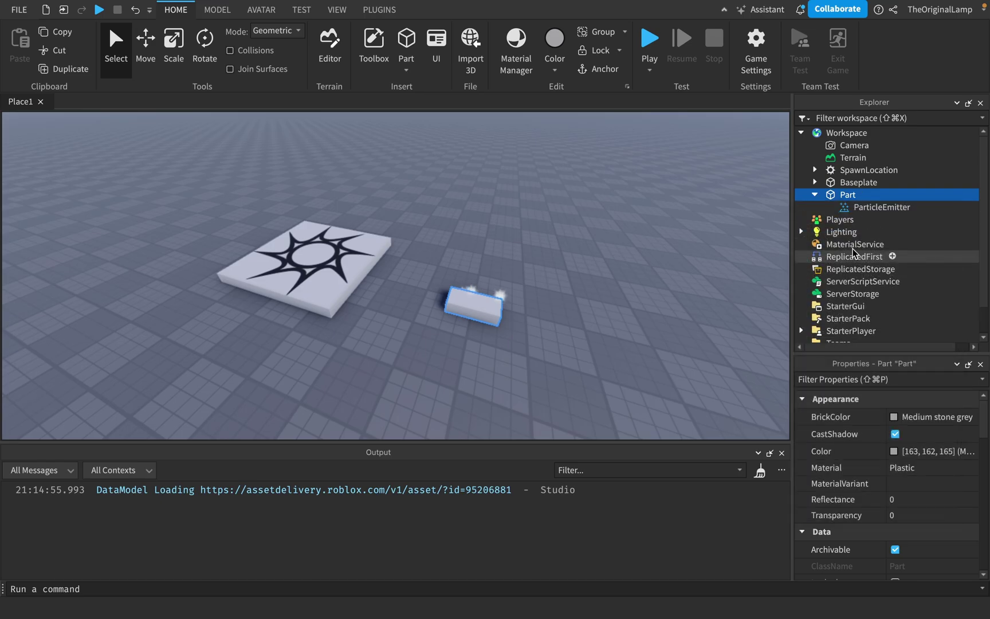
right_drag(549, 269, 451, 227)
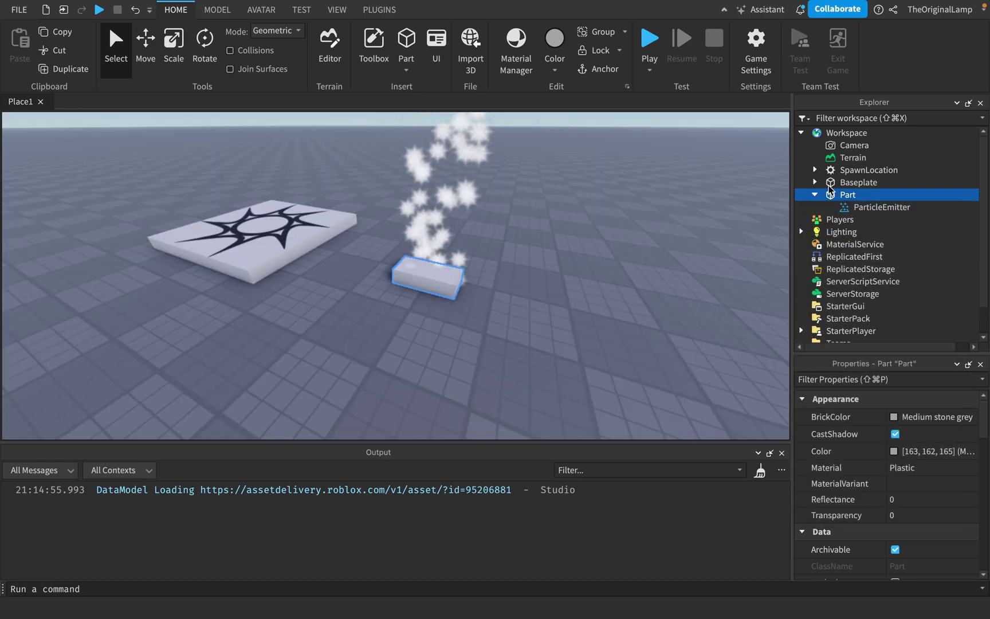
click(873, 208)
scroll(871, 495, down, 10)
scroll(923, 486, up, 15)
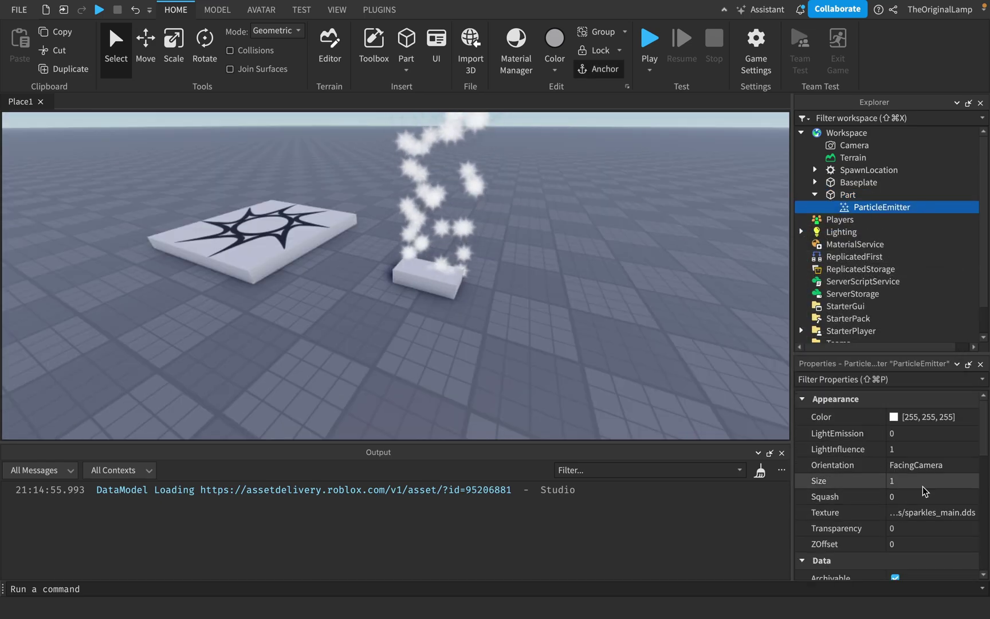
scroll(916, 451, down, 3)
scroll(915, 440, up, 1)
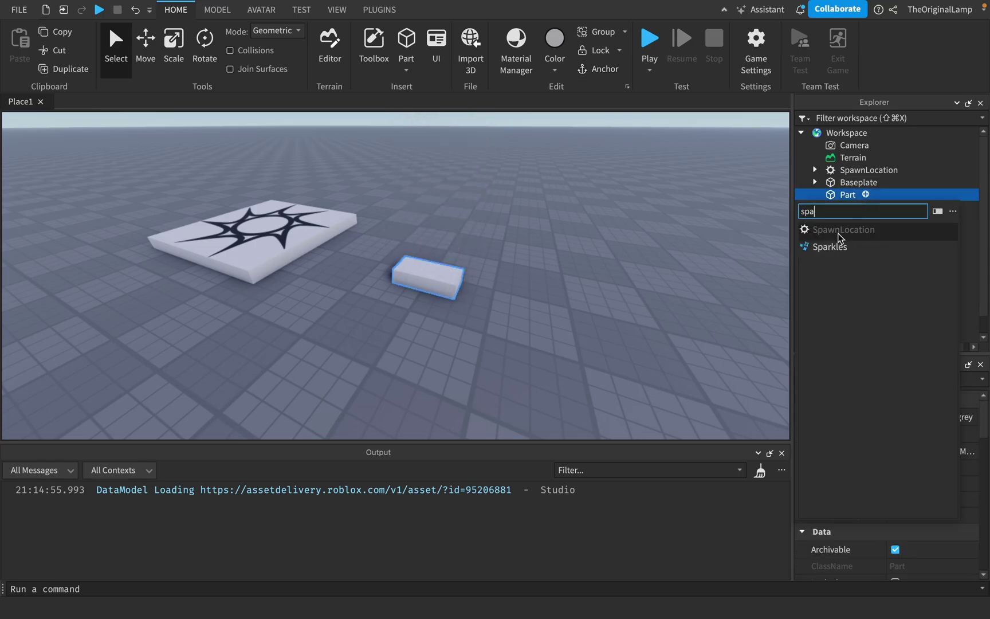
Try out a Sparkles effect on the part, check its properties and remove it.
click(832, 246)
click(882, 208)
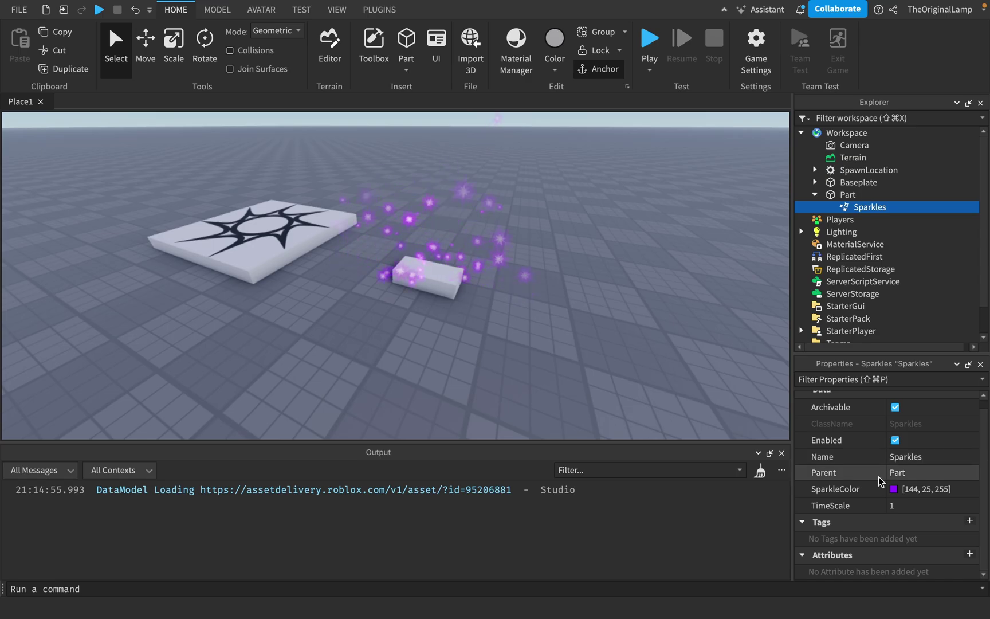
key(Delete)
Try out a Fire effect on the part and delete it.
click(866, 195)
text(fir)
click(825, 229)
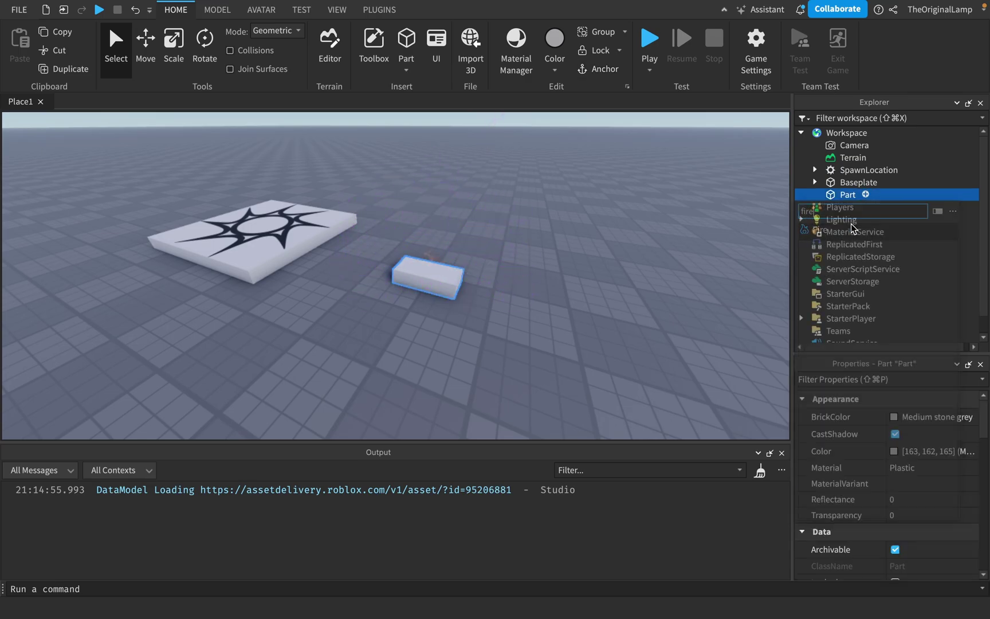
click(859, 207)
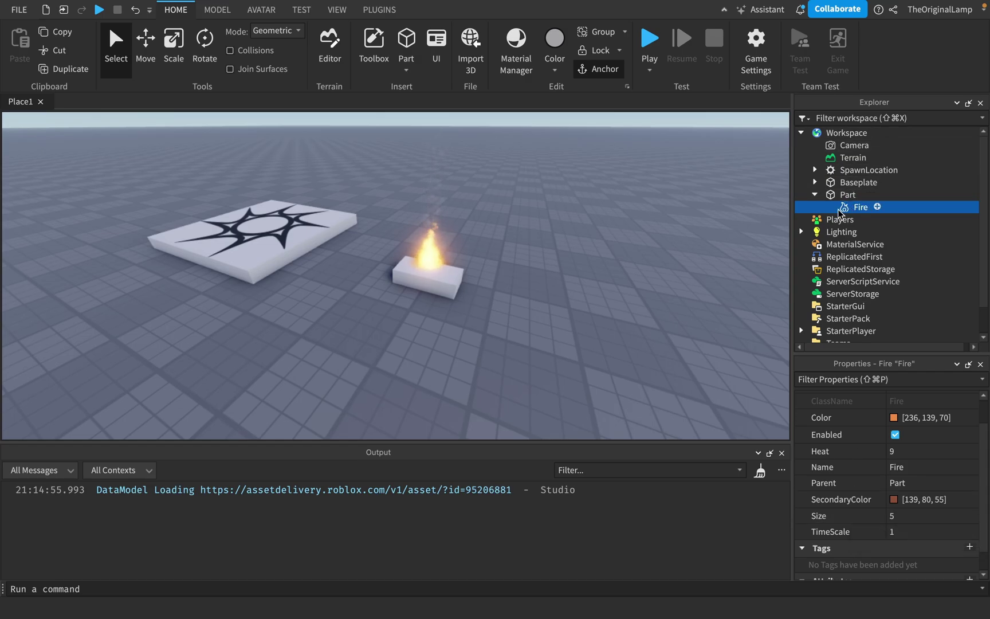
key(Delete)
Add a Smoke effect to the part and move the part across the baseplate, away from the spawn location.
click(866, 195)
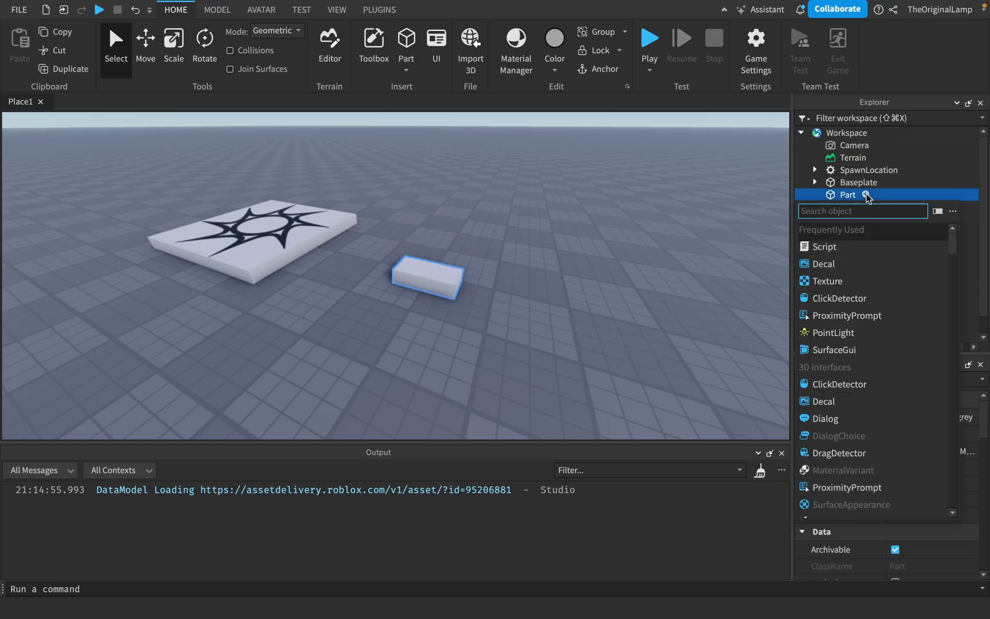
text(smo)
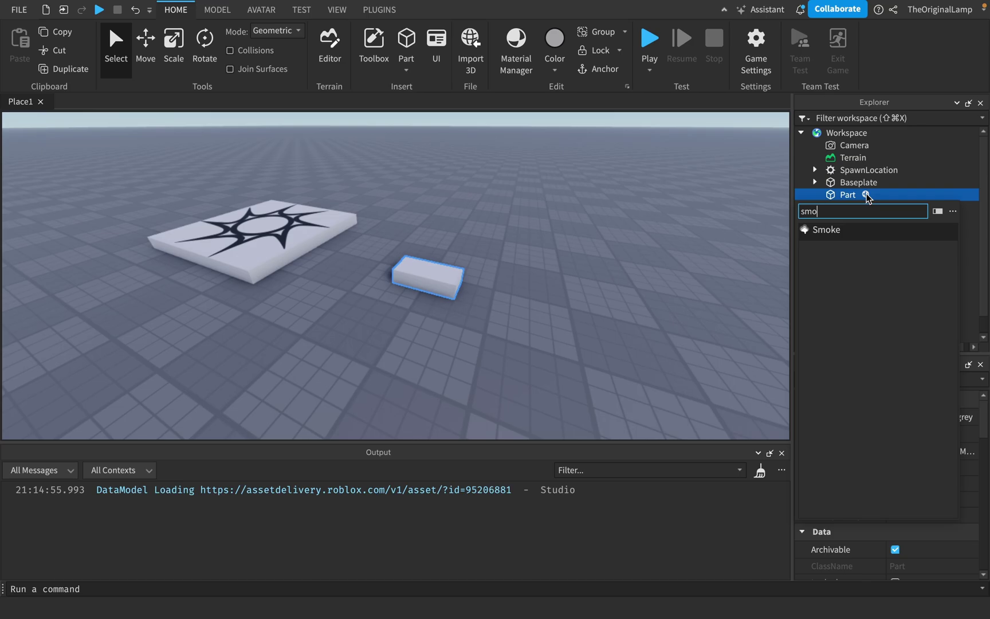
click(846, 231)
key(f)
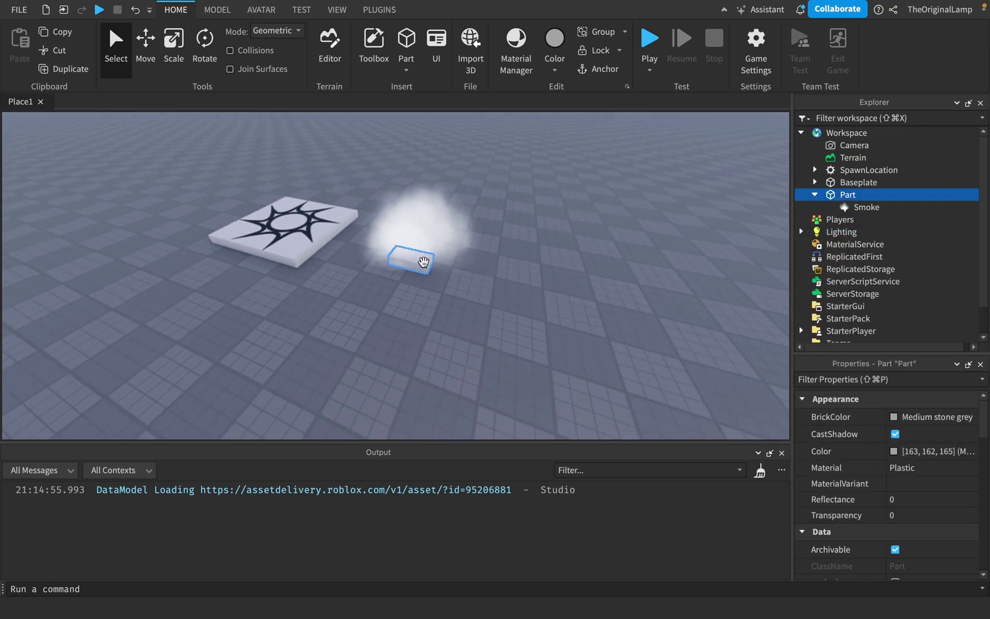
drag(544, 224, 619, 311)
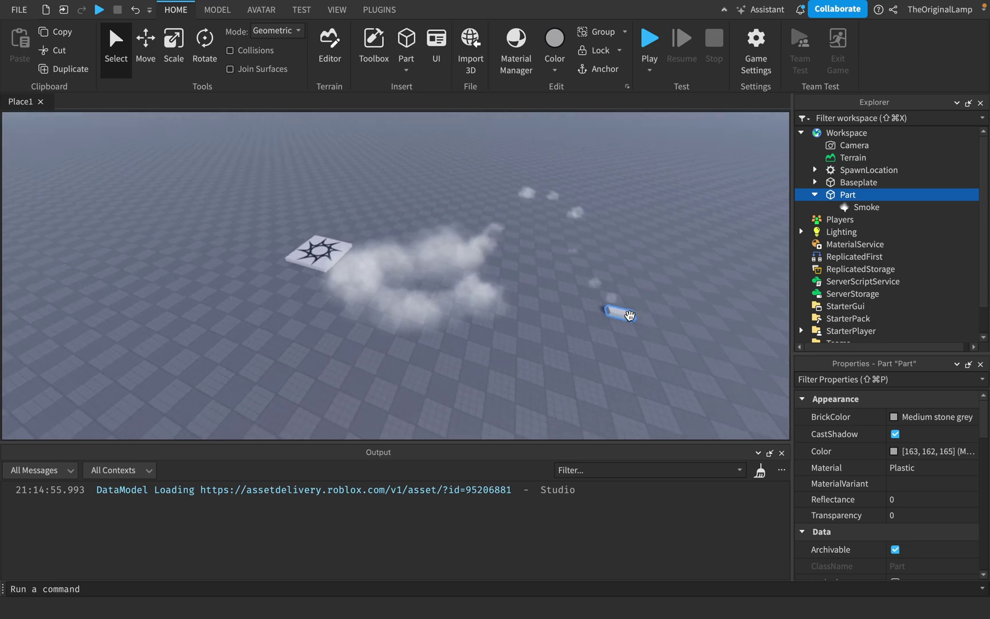
Add a Fire effect to the part alongside the Smoke and delete the Fire.
click(866, 195)
text(fire)
click(832, 228)
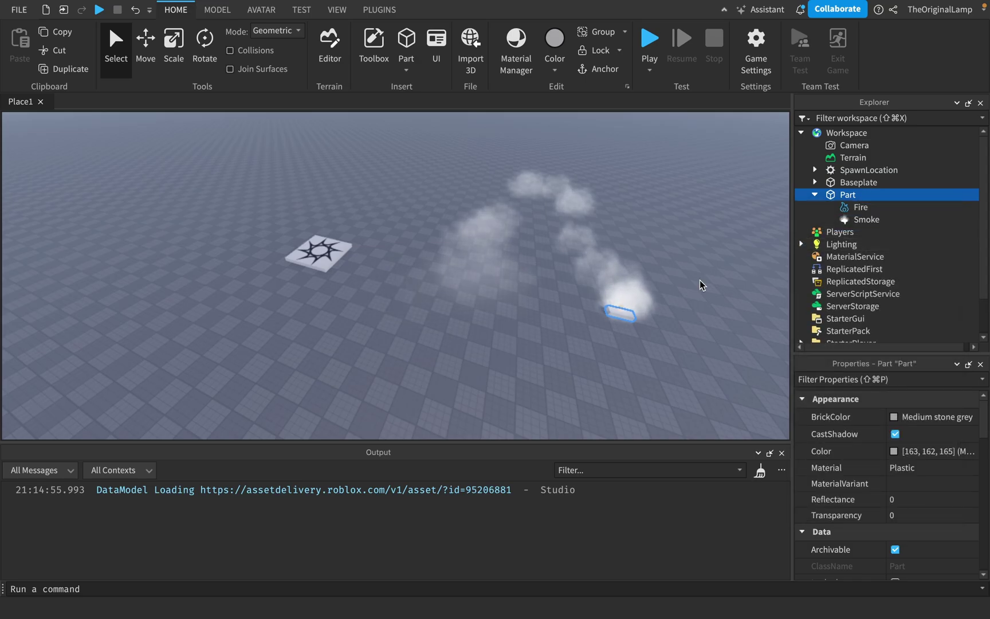
key(f)
click(833, 209)
key(Delete)
Add a Sparkles effect to the part alongside the Smoke and delete the Sparkles.
click(866, 195)
text(spa)
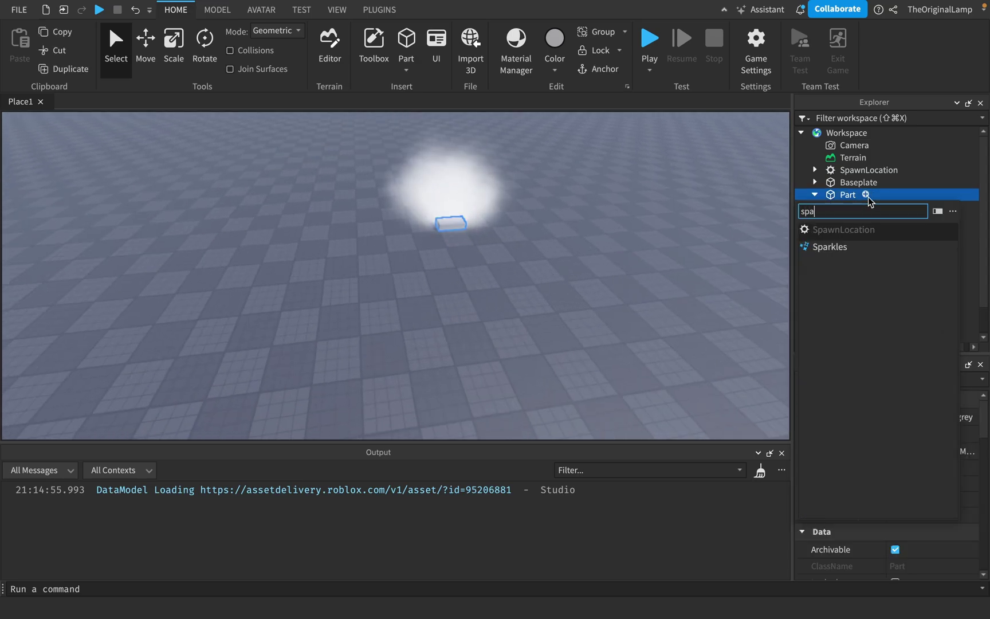
click(839, 250)
key(Delete)
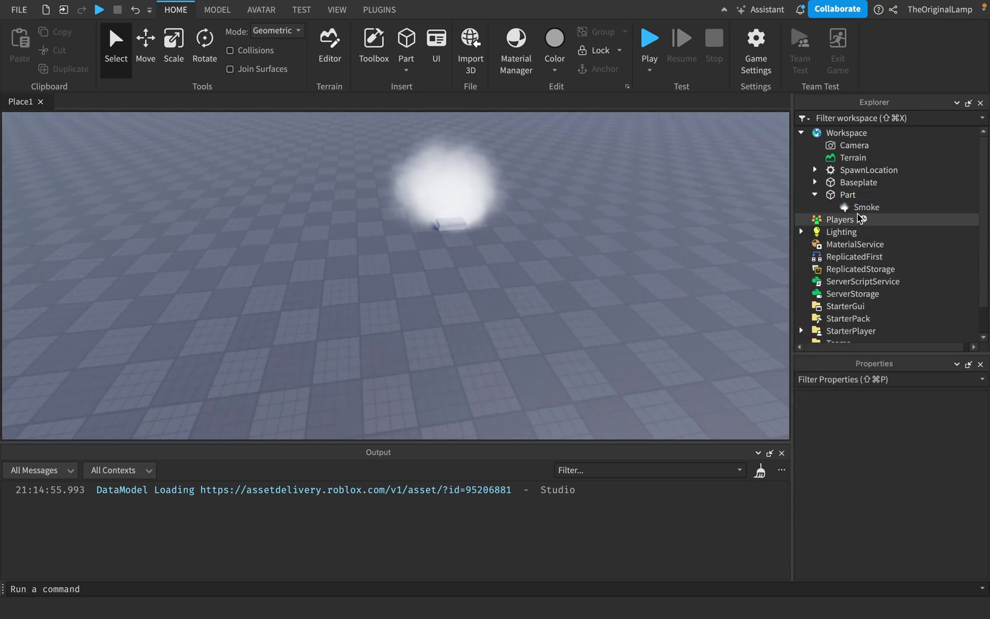
Select the Smoke effect and examine its properties and its look up close.
click(859, 208)
right_drag(664, 195, 664, 196)
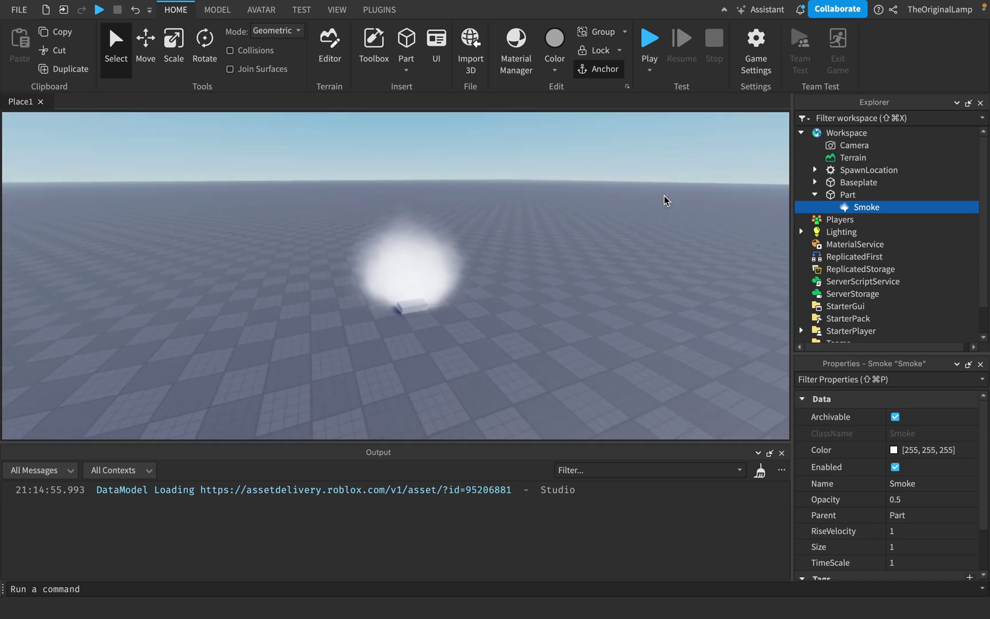
key(w)
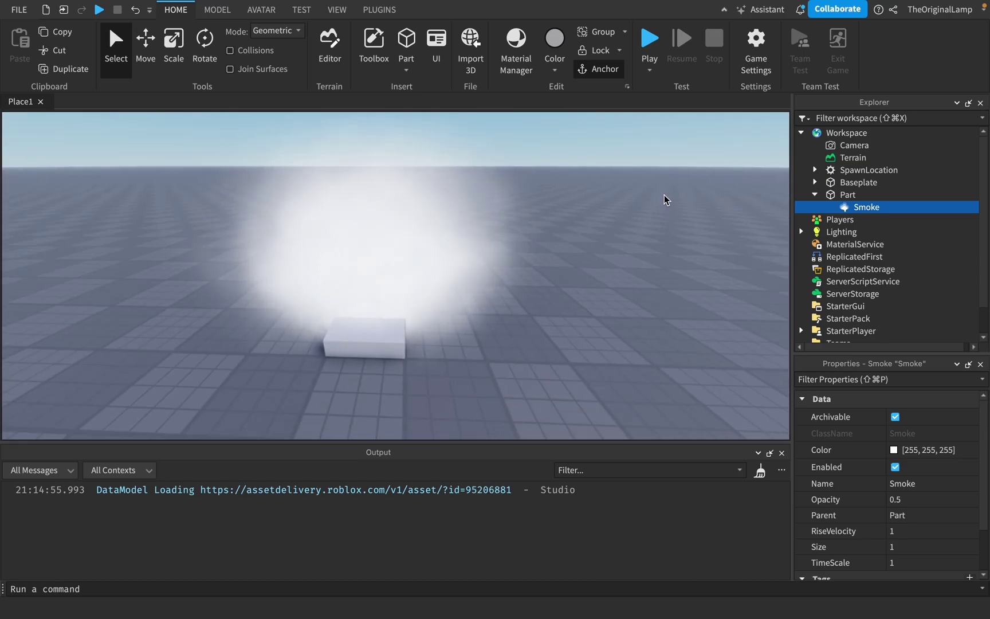
key(w)
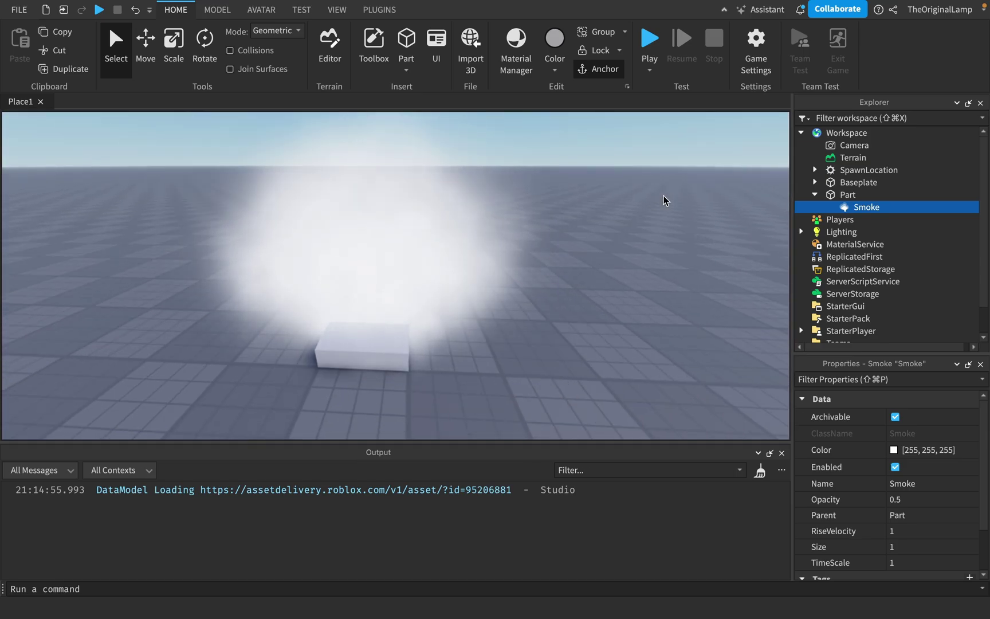
Move the smoking part around on the baseplate to check how the smoke trails behind it.
click(330, 339)
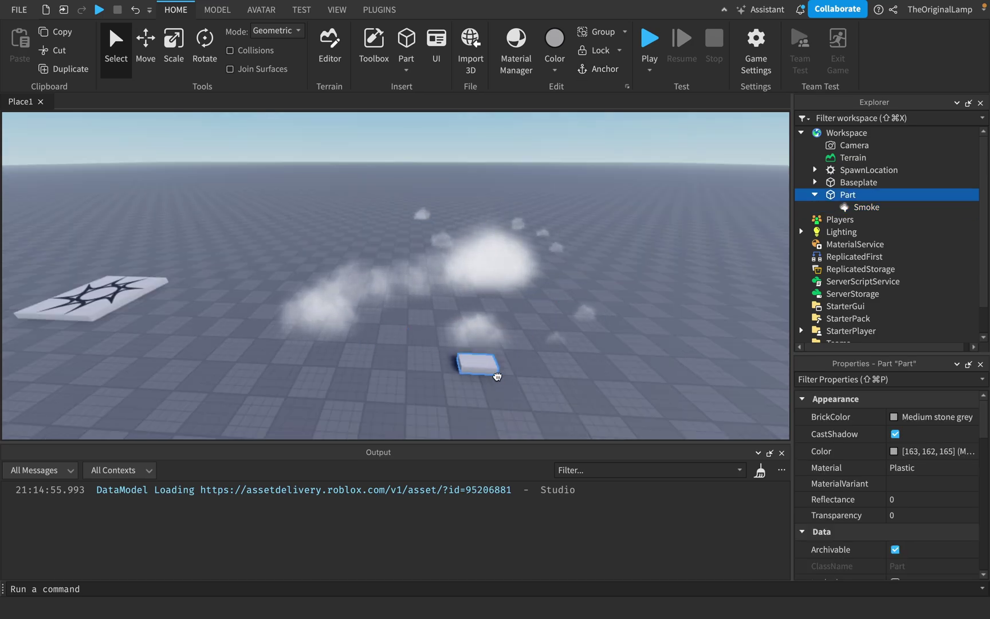
drag(497, 376, 577, 309)
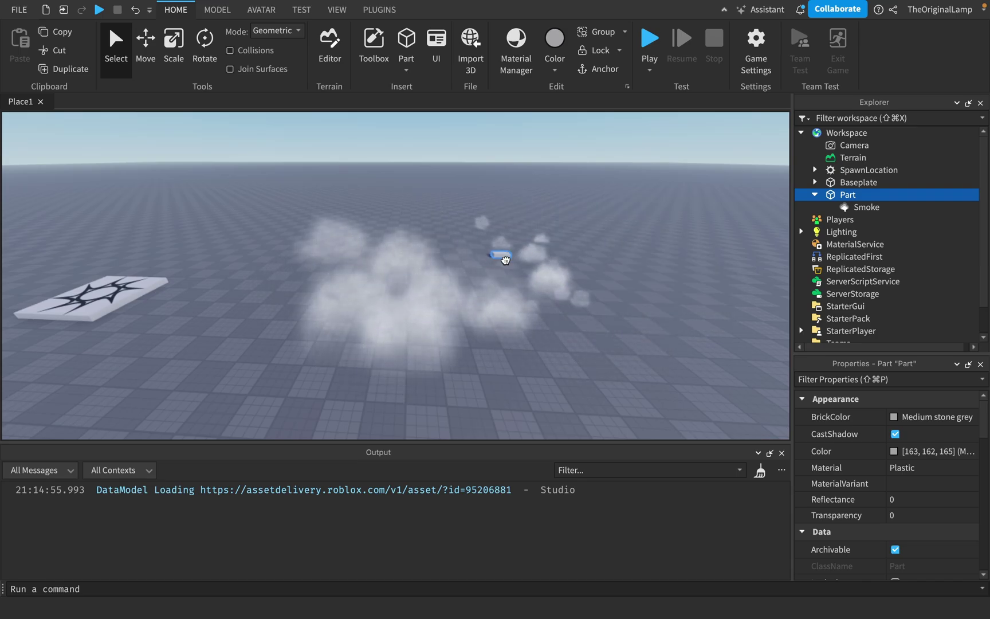
drag(504, 261, 399, 258)
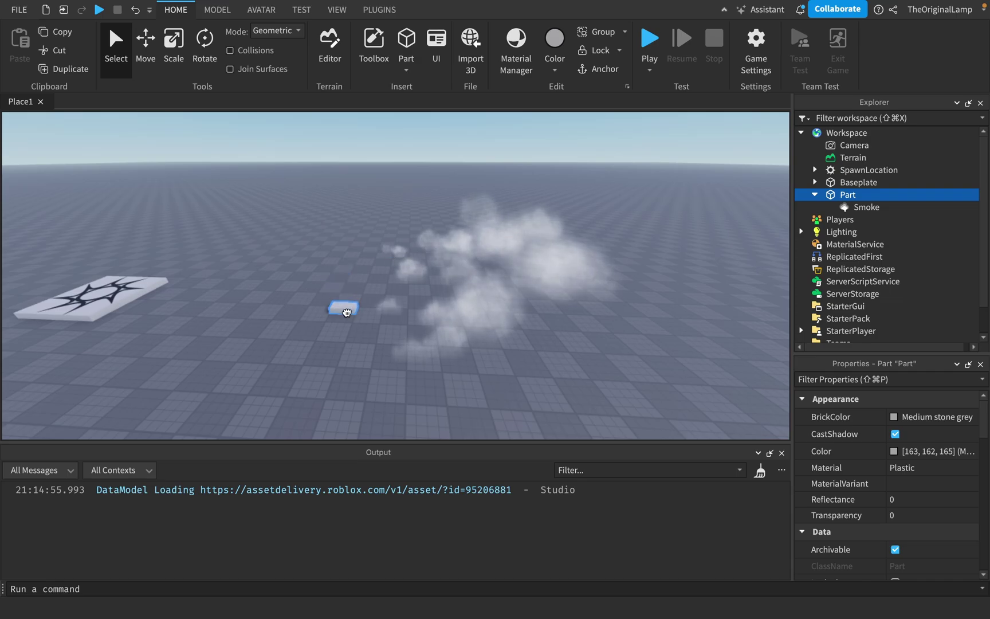
drag(346, 312, 431, 344)
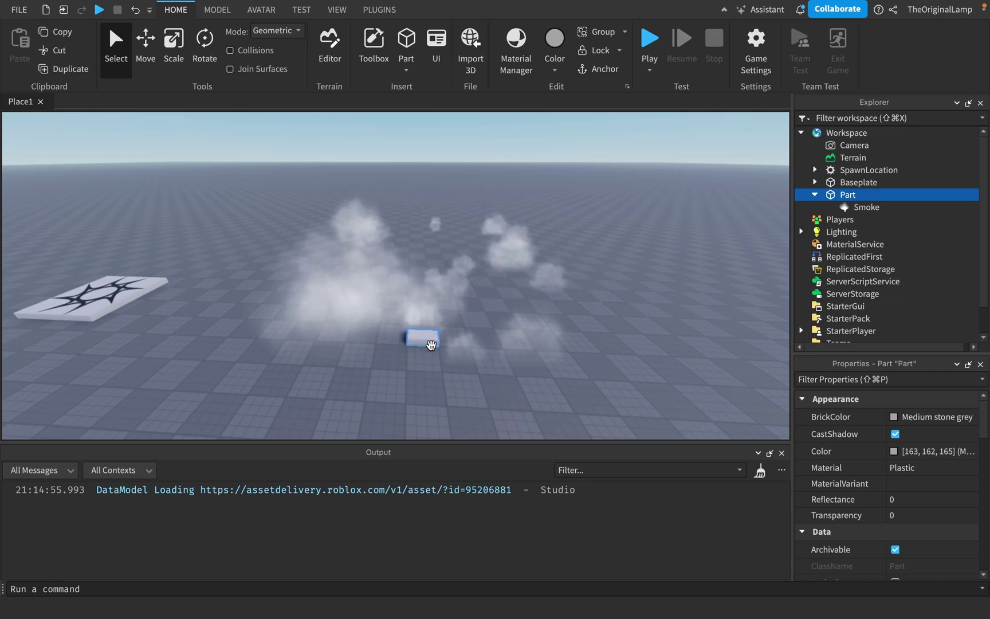
key(f)
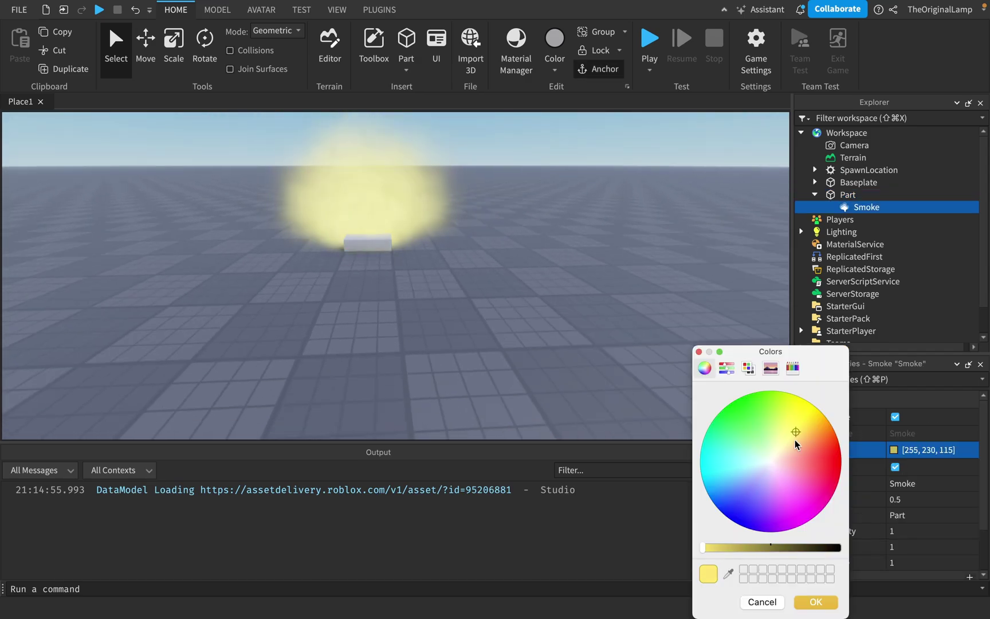
Set the Smoke's Color to [255, 252, 255] and its Opacity to 1.
drag(795, 444, 771, 463)
click(942, 499)
text(1)
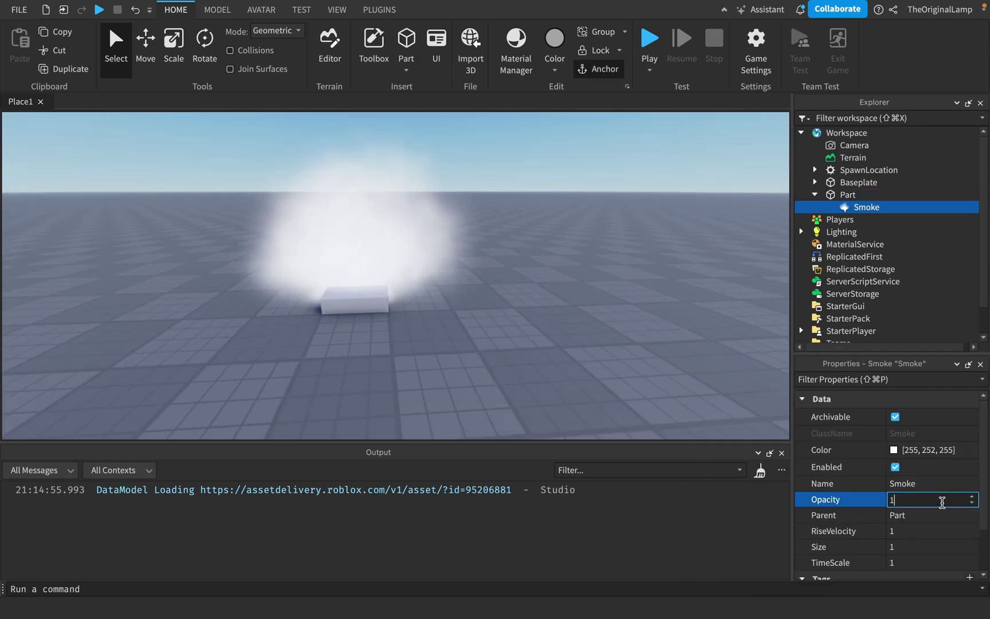
key(Return)
Set the Smoke's Opacity to 0 for comparison and restore it to 1.
click(942, 502)
text(0)
key(Return)
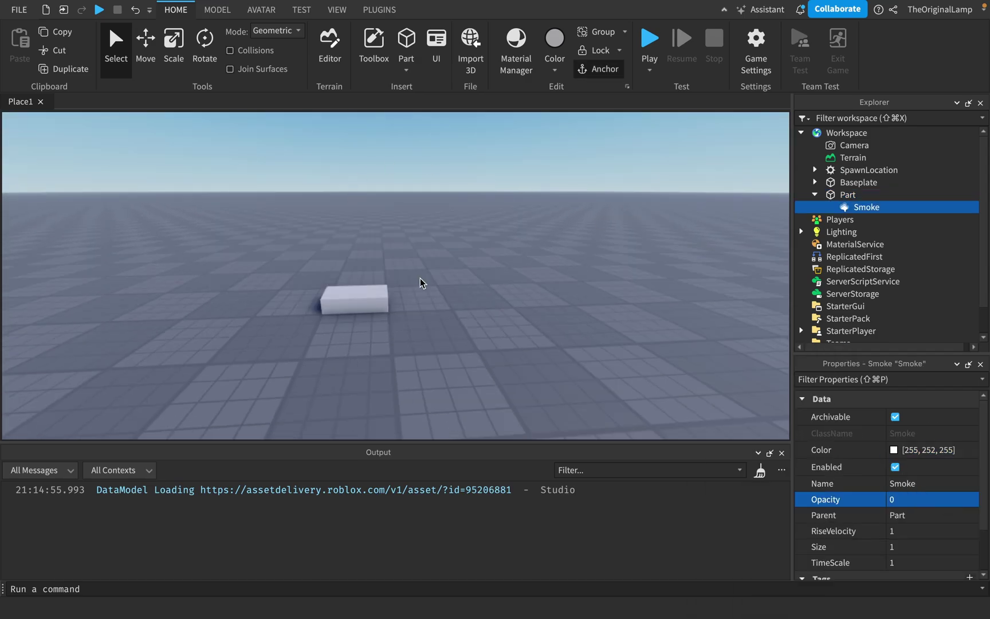
text(1)
key(Return)
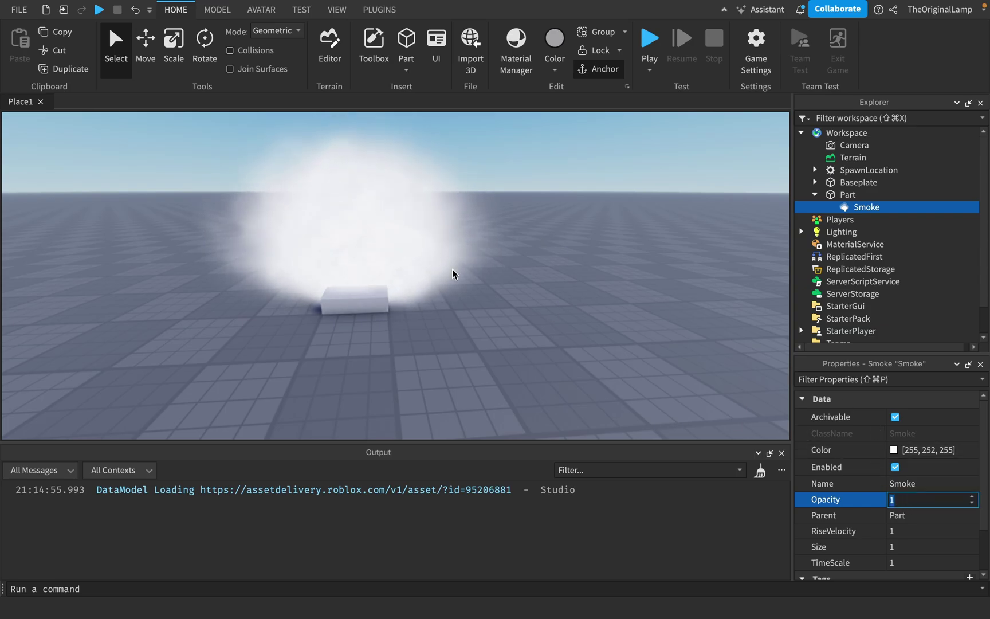
Set the Smoke's RiseVelocity to 2 and check the rising smoke from farther away.
scroll(926, 516, down, 1)
click(928, 490)
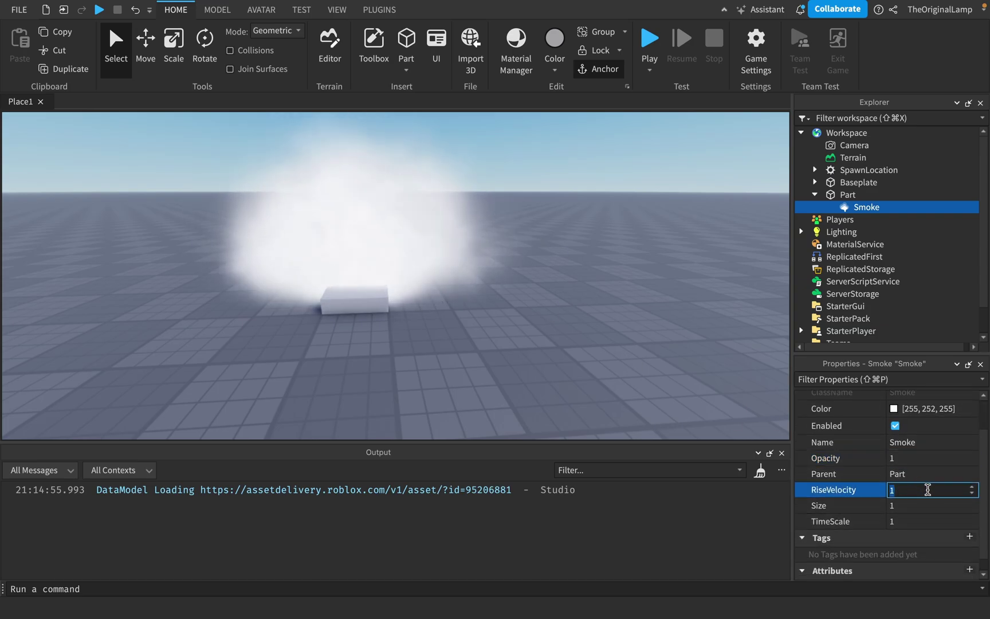
key(BackSpace)
text(25)
key(Return)
scroll(534, 276, down, 3)
right_drag(535, 276, 515, 307)
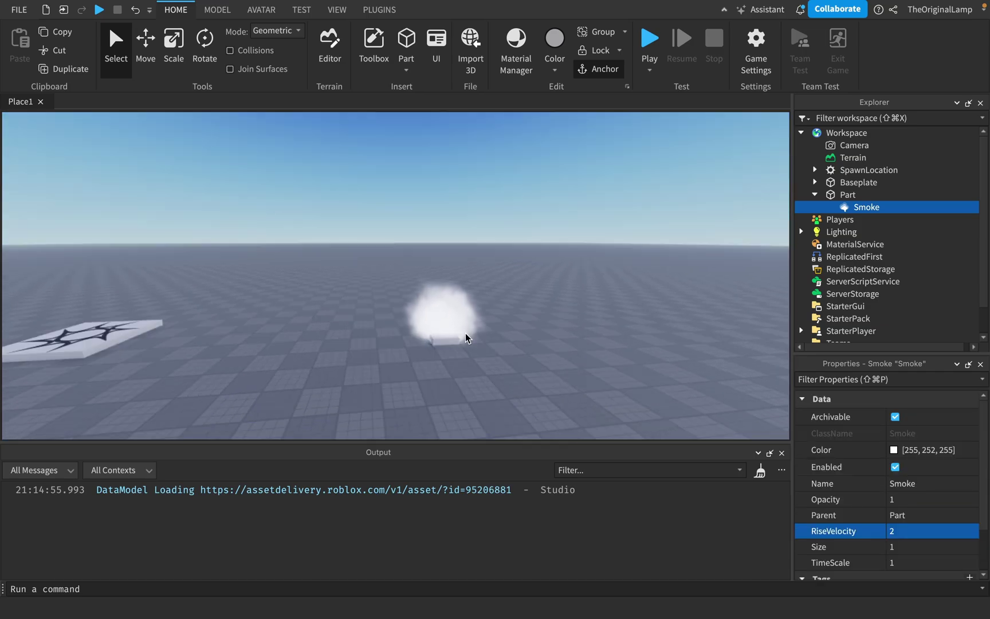
Set the Smoke's Size to 0.4 and view the effect from nearer the part.
click(905, 544)
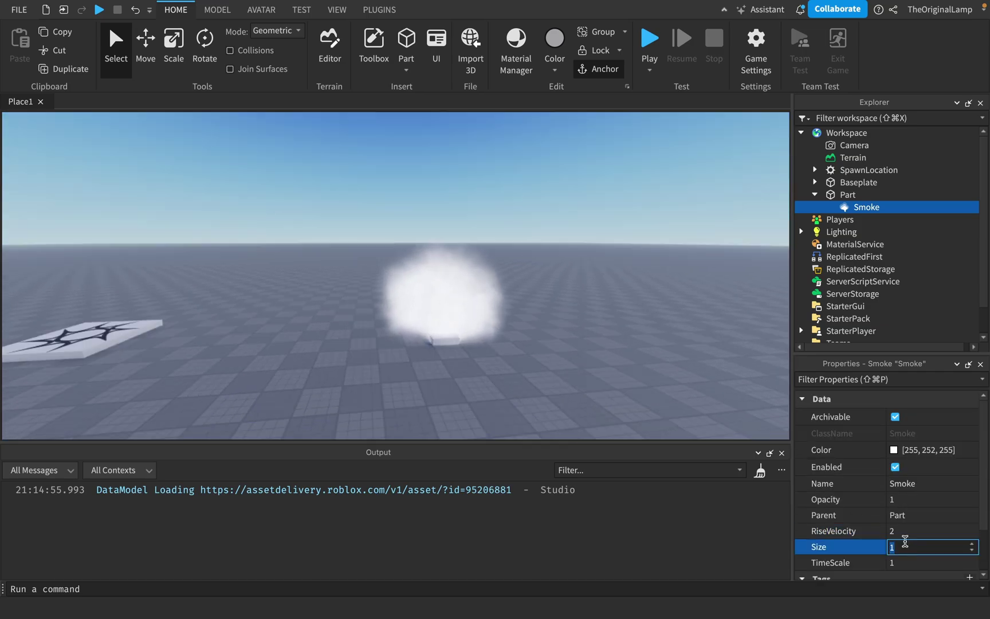
right_drag(577, 336, 578, 335)
scroll(578, 336, up, 3)
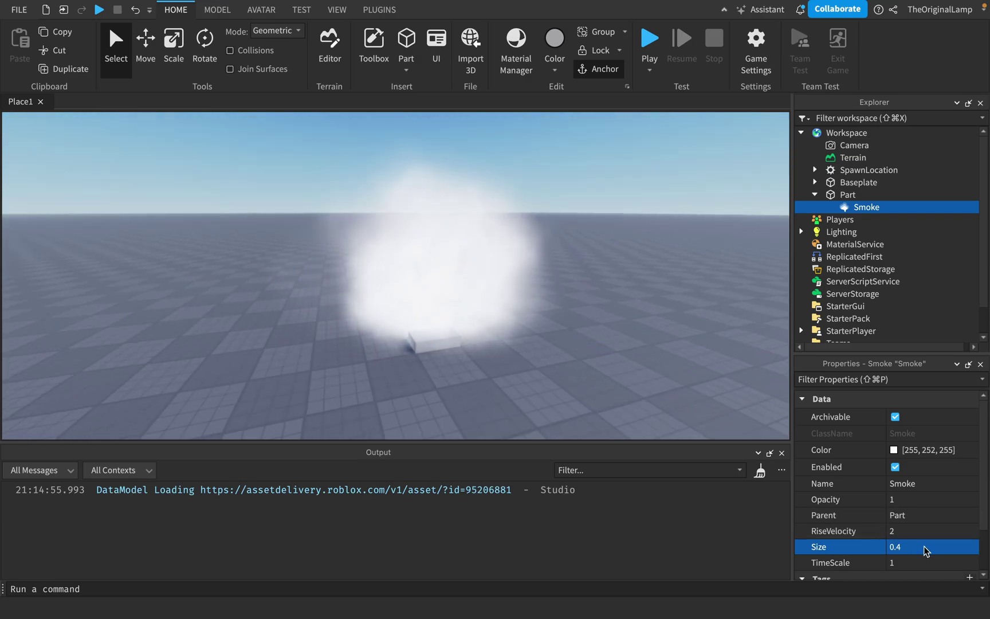
Try the Smoke's Size at 100, look at the result and settle on 0.1.
click(924, 546)
text(100)
key(Return)
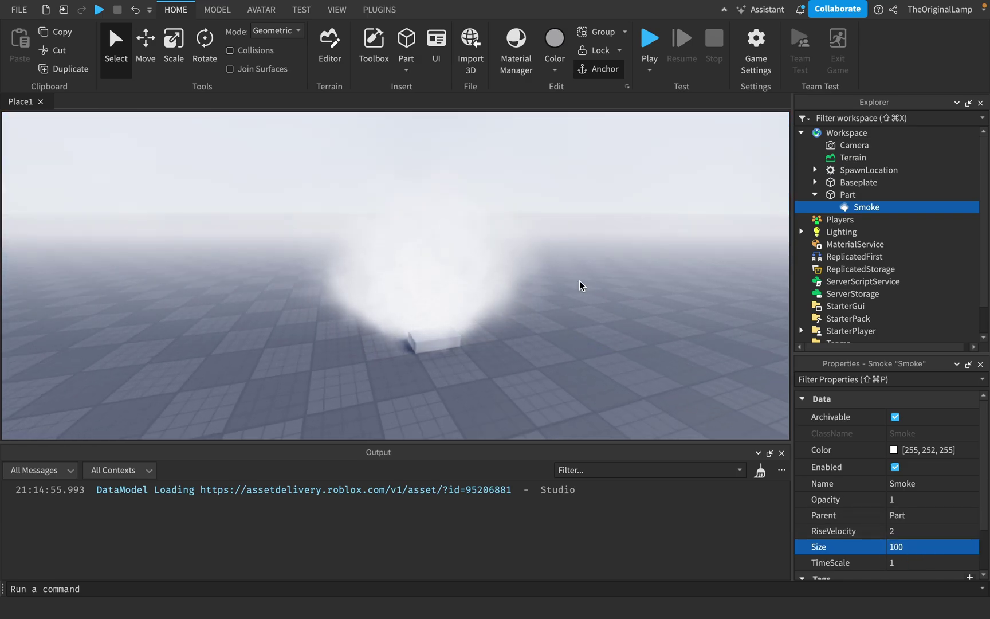
right_drag(579, 281, 579, 279)
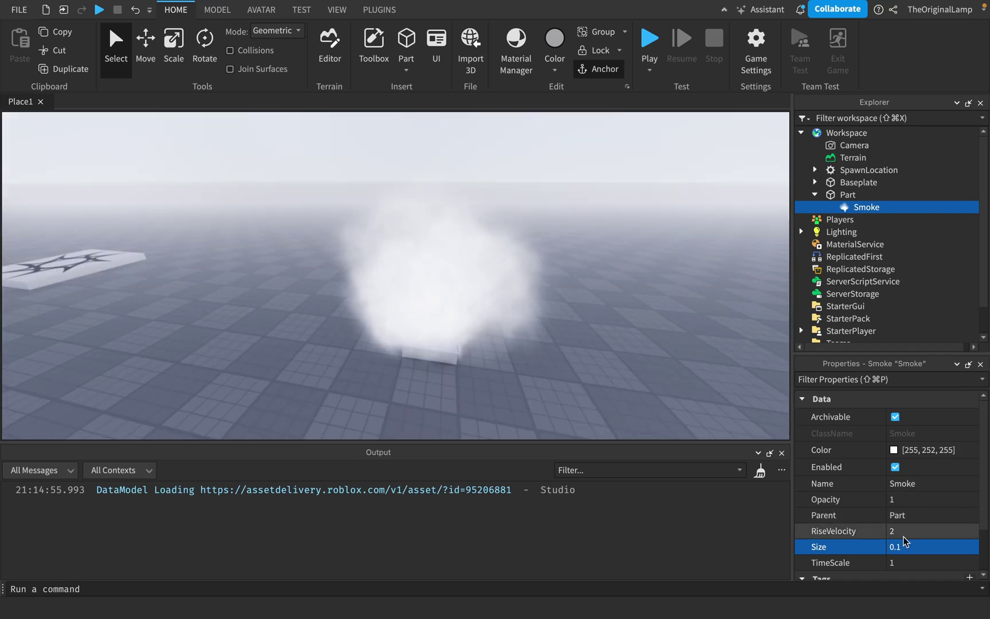
Try adjusting the Smoke's TimeScale and leave it at 1.
click(917, 562)
mouse_move(976, 564)
mouse_down()
mouse_move(930, 564)
mouse_move(977, 564)
mouse_up()
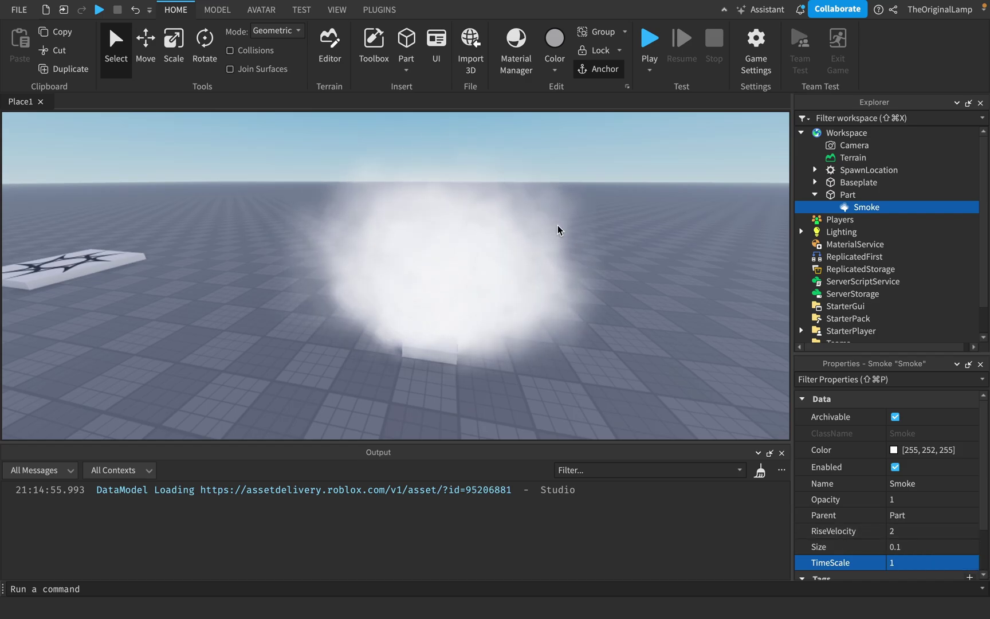
Try slowing the Smoke's TimeScale to 0.5 and return it to 1.
right_drag(557, 225, 558, 226)
key(w)
key(s)
key(w)
key(s)
key(w)
key(s)
click(956, 563)
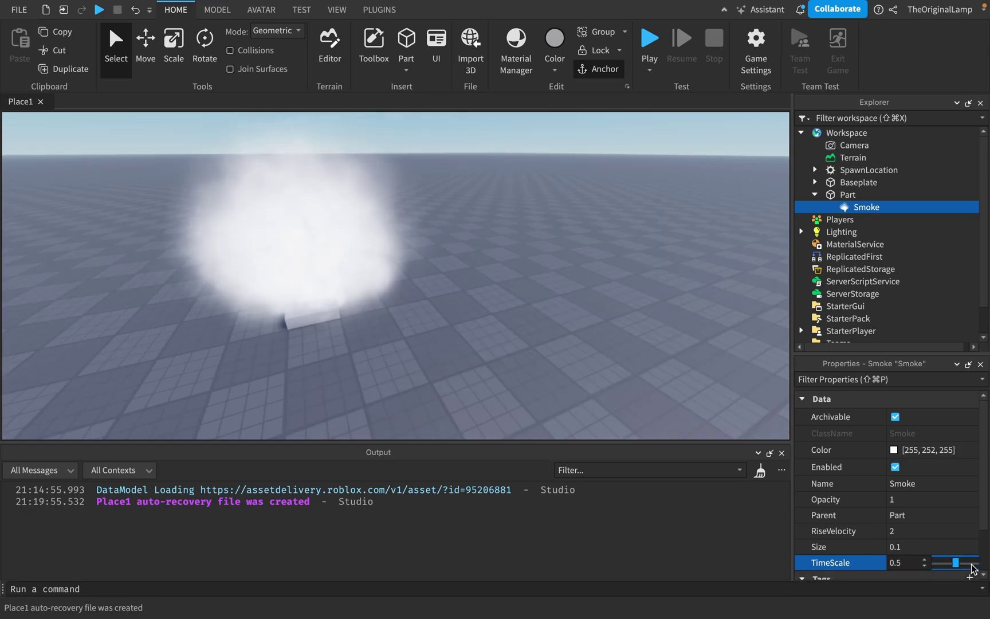
drag(941, 563, 977, 564)
scroll(676, 361, up, 3)
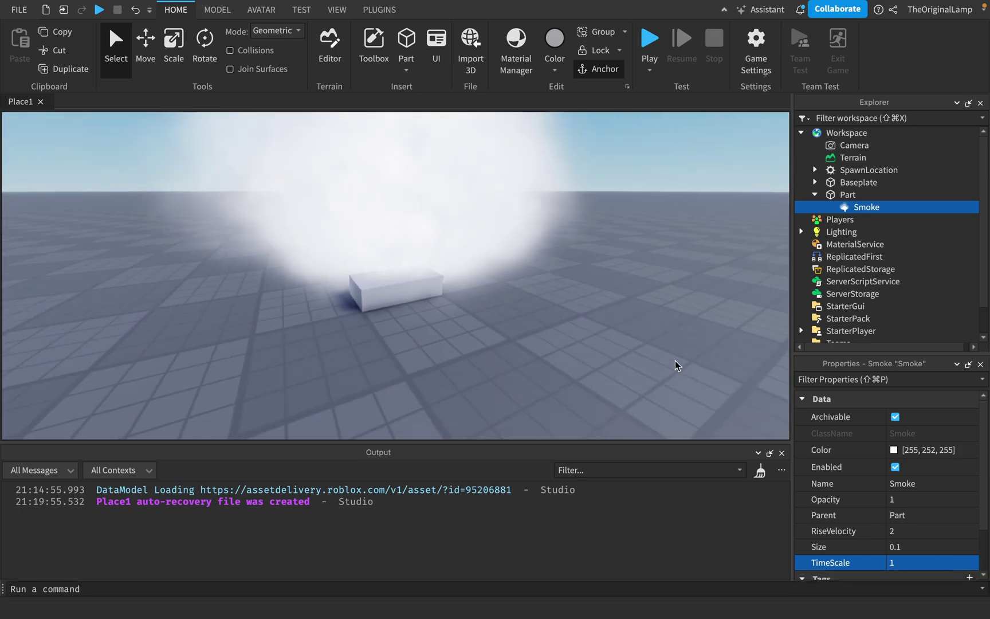
Set the Smoke's RiseVelocity to 25 and follow the particles up into the sky.
scroll(675, 360, down, 2)
click(942, 532)
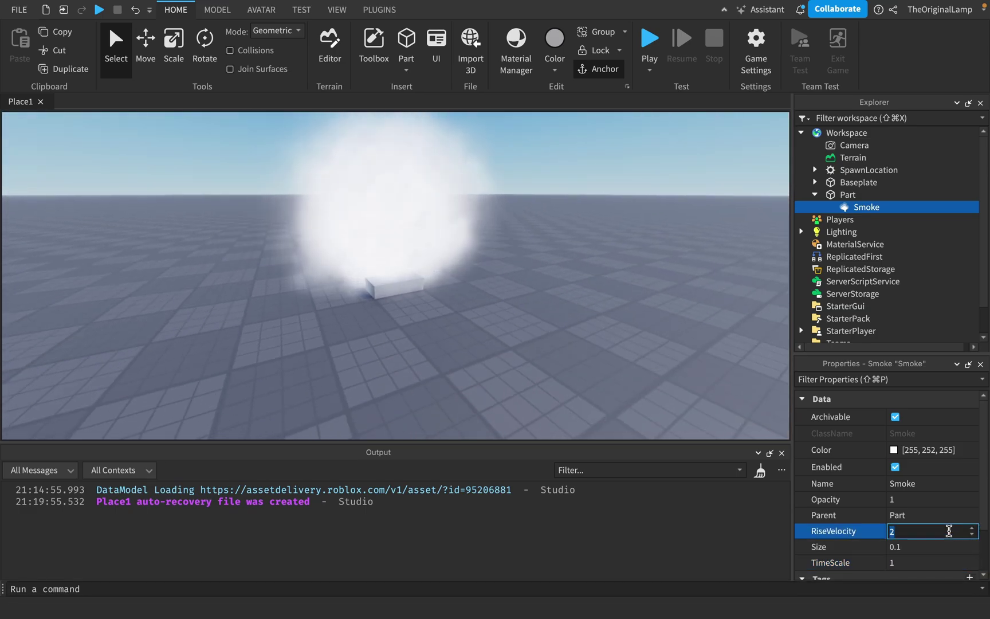
right_drag(596, 263, 596, 263)
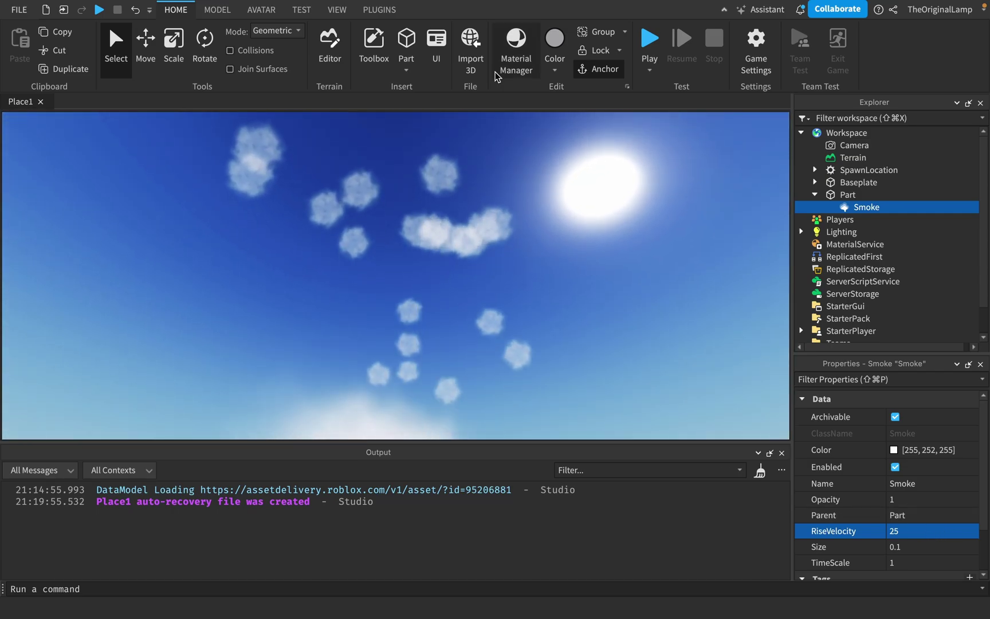
right_drag(400, 356, 406, 388)
right_drag(507, 327, 508, 328)
scroll(508, 324, down, 3)
right_drag(496, 289, 495, 288)
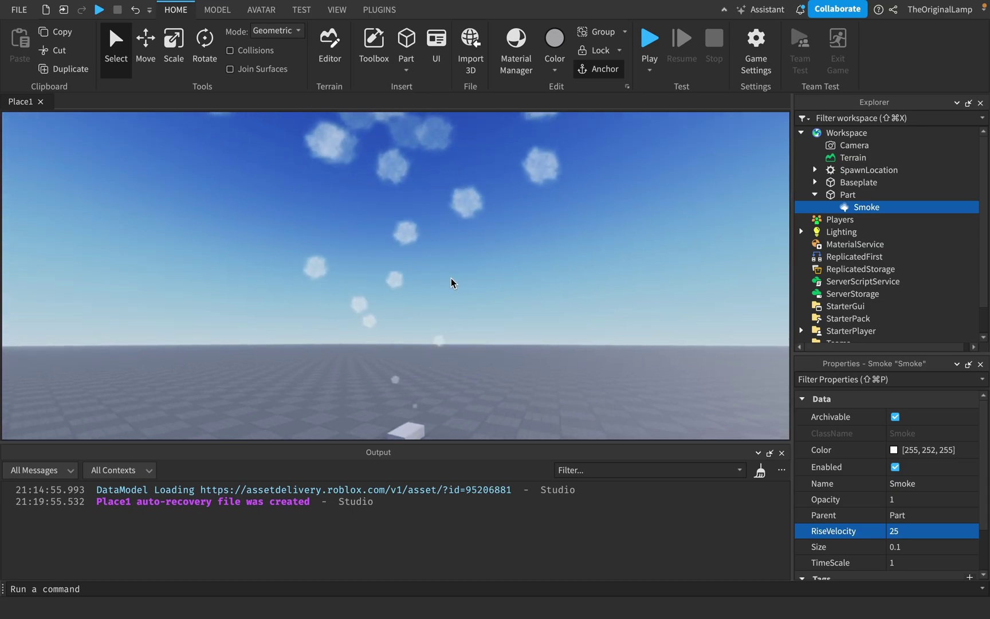
Examine how the fast-rising smoke leaves the part from close up and from farther away.
right_drag(438, 230, 438, 230)
scroll(438, 231, up, 1)
scroll(438, 231, up, 1)
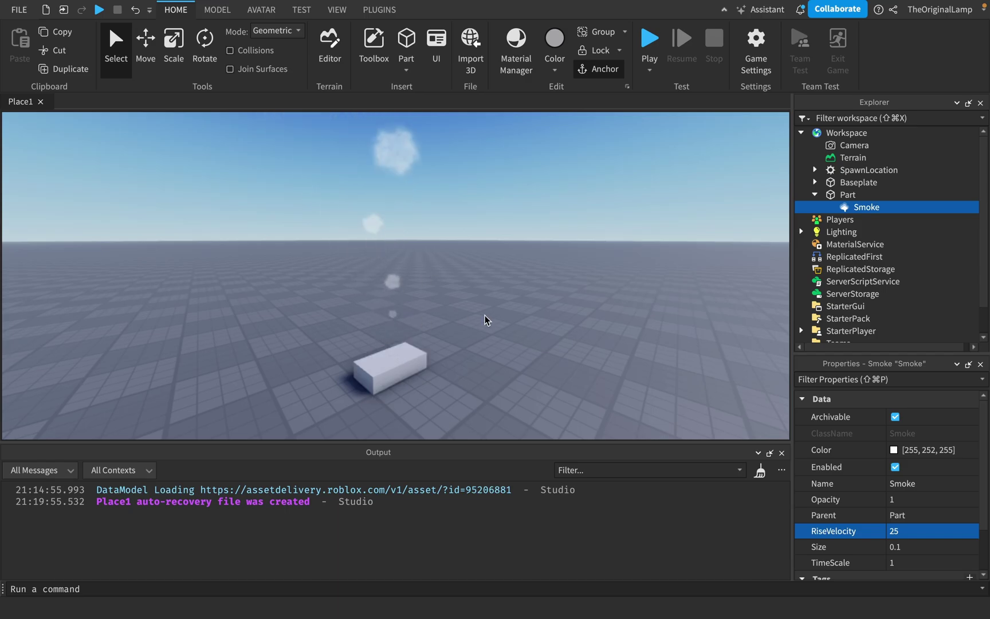
scroll(480, 316, up, 3)
right_drag(480, 316, 479, 315)
scroll(480, 316, down, 4)
scroll(480, 316, up, 2)
scroll(479, 315, down, 3)
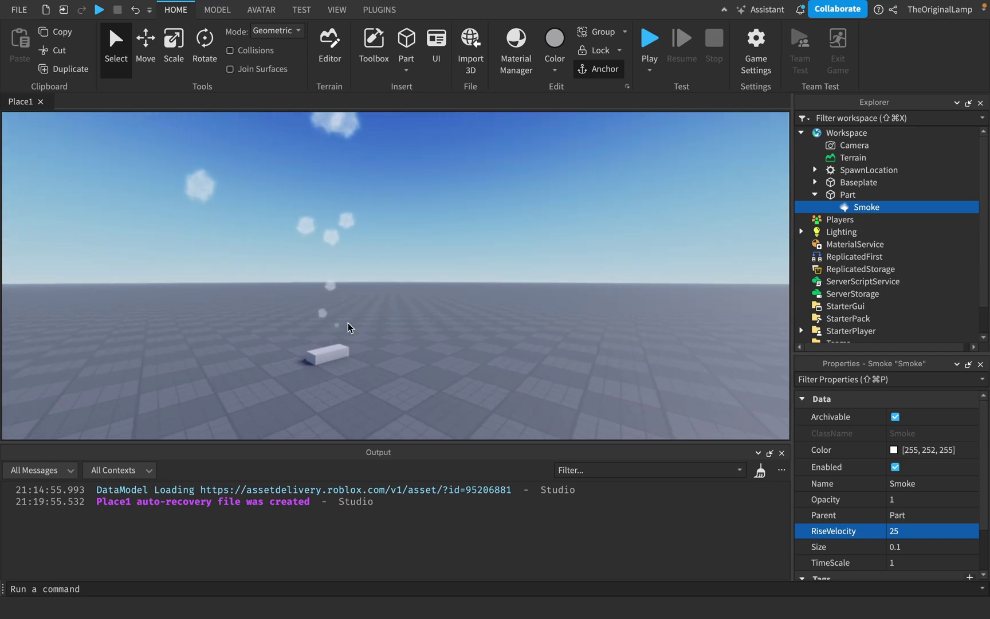
right_drag(305, 278, 304, 278)
scroll(305, 278, down, 2)
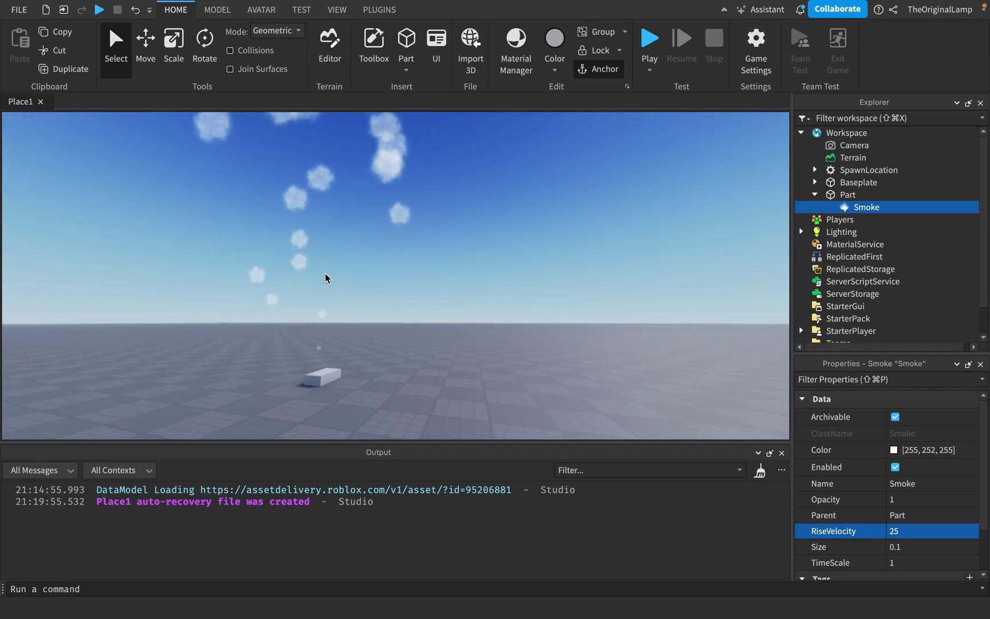
scroll(868, 505, down, 3)
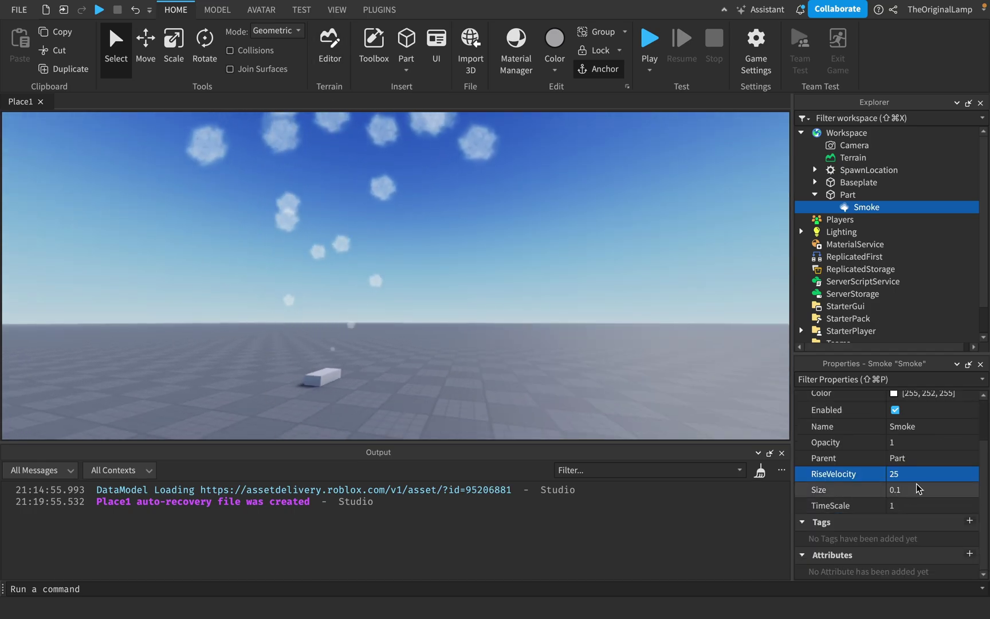
Add a ParticleEmitter to the part alongside the Smoke and look through its emission and shape properties.
click(866, 195)
text(part)
click(848, 245)
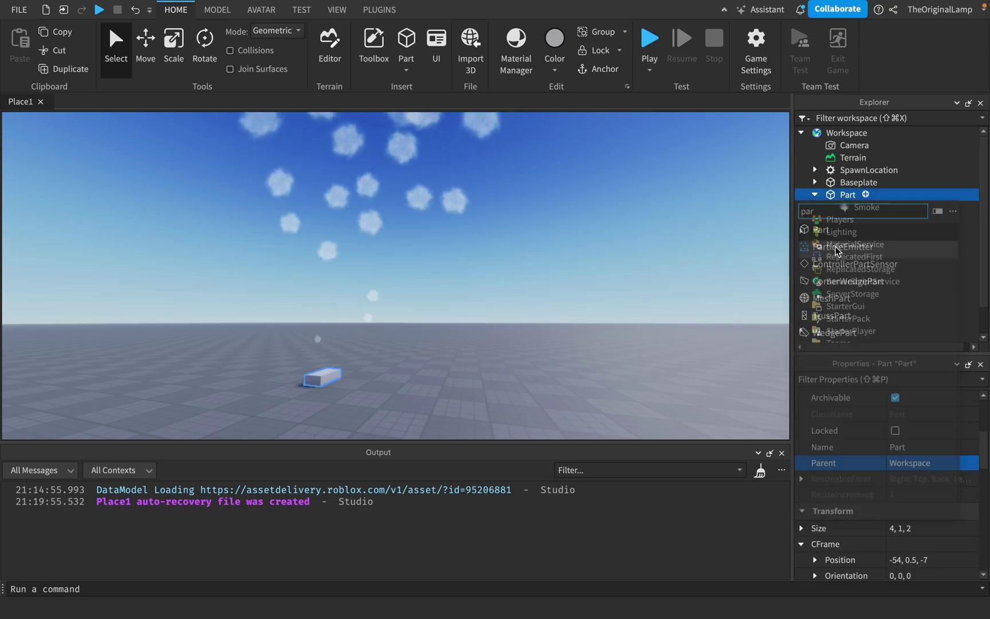
click(882, 207)
scroll(887, 458, down, 5)
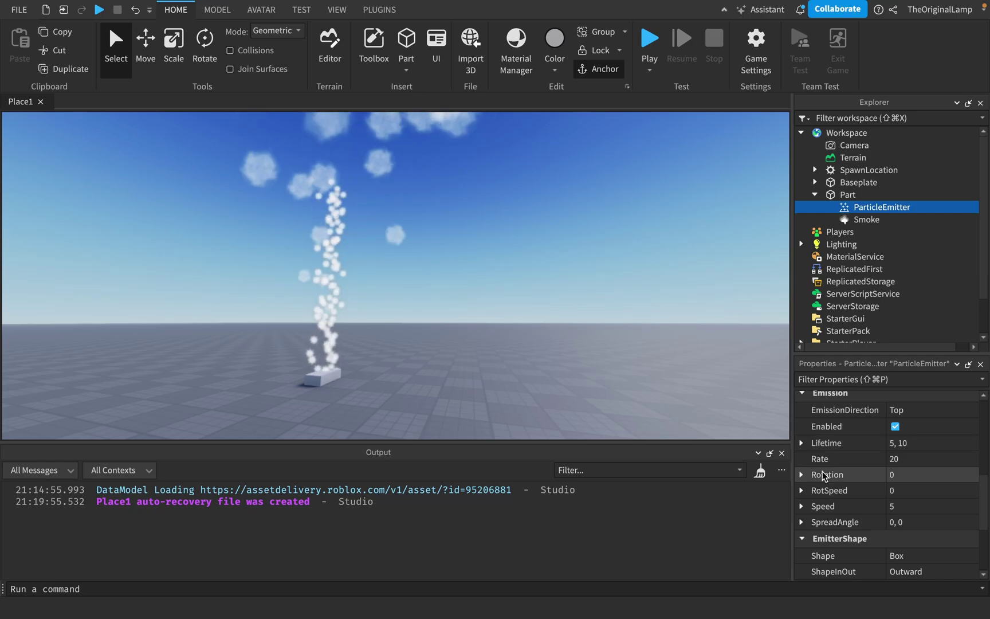
scroll(855, 486, down, 1)
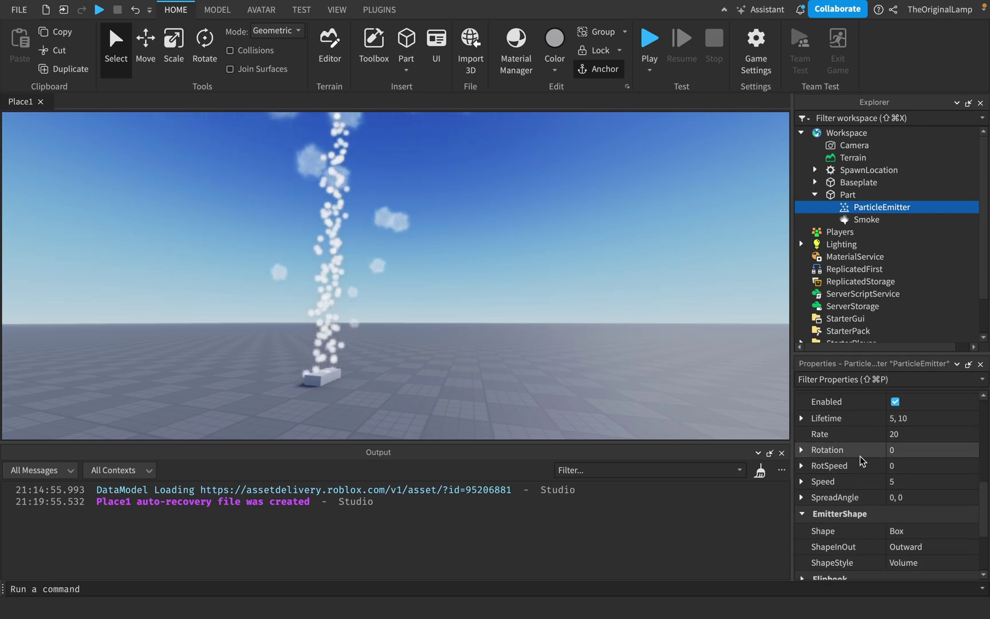
scroll(840, 484, up, 2)
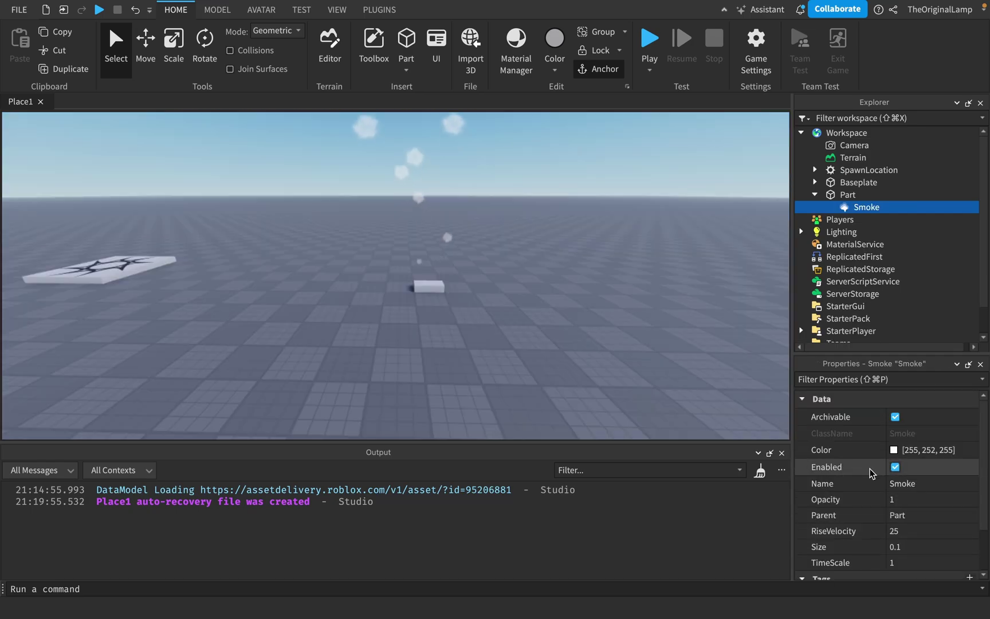
Delete the customised Smoke and add a fresh Smoke effect with default settings to the part.
key(Delete)
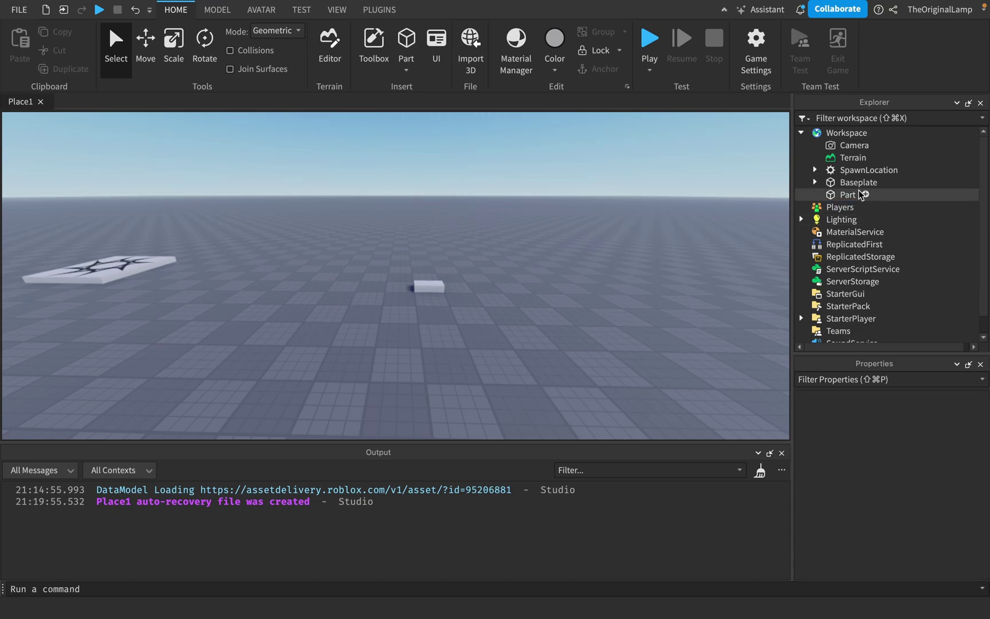
click(865, 195)
text(smo)
click(828, 229)
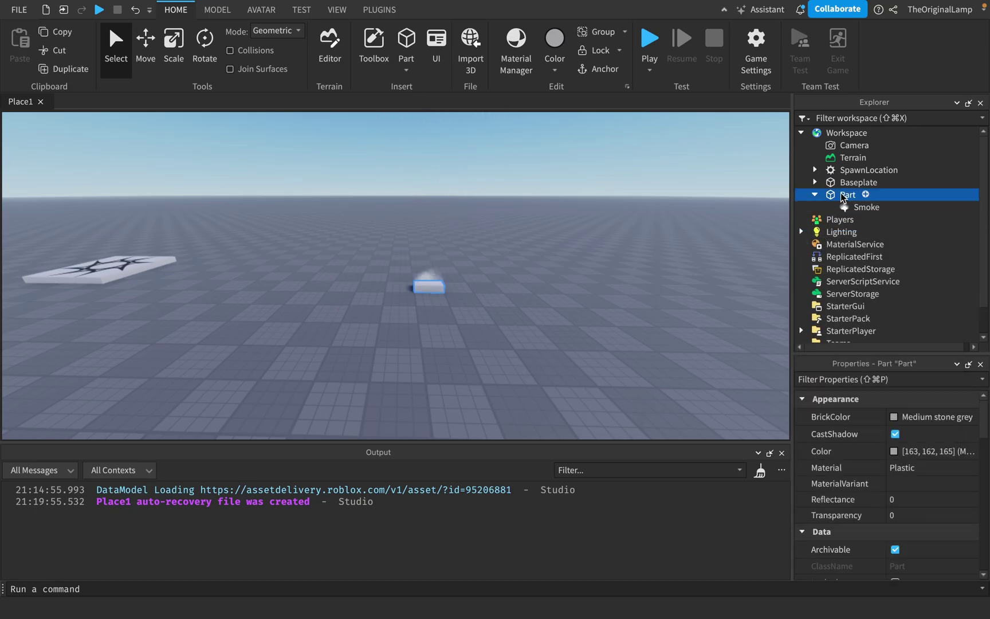
Darken the new Smoke's Color to grey [139, 139, 139].
click(867, 207)
click(928, 449)
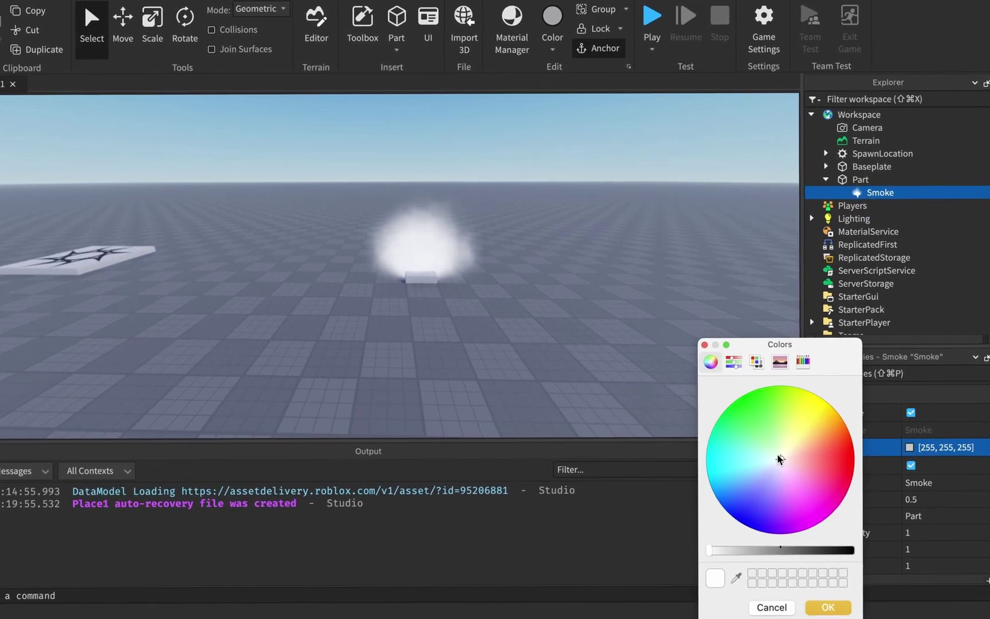
drag(710, 550, 776, 538)
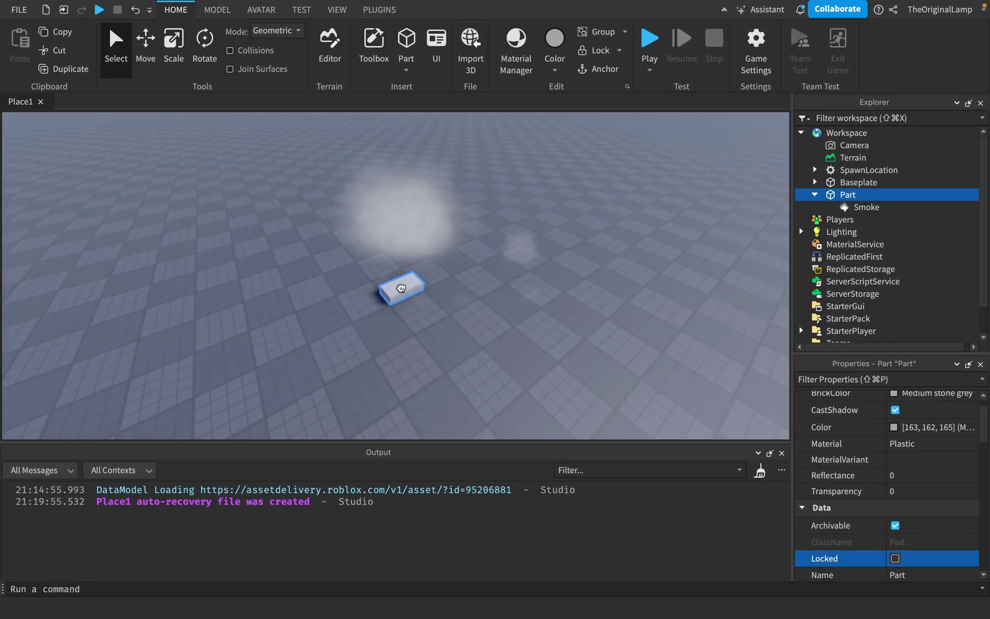
Move the part around on the baseplate to watch how the grey smoke trails behind it.
drag(608, 304, 445, 229)
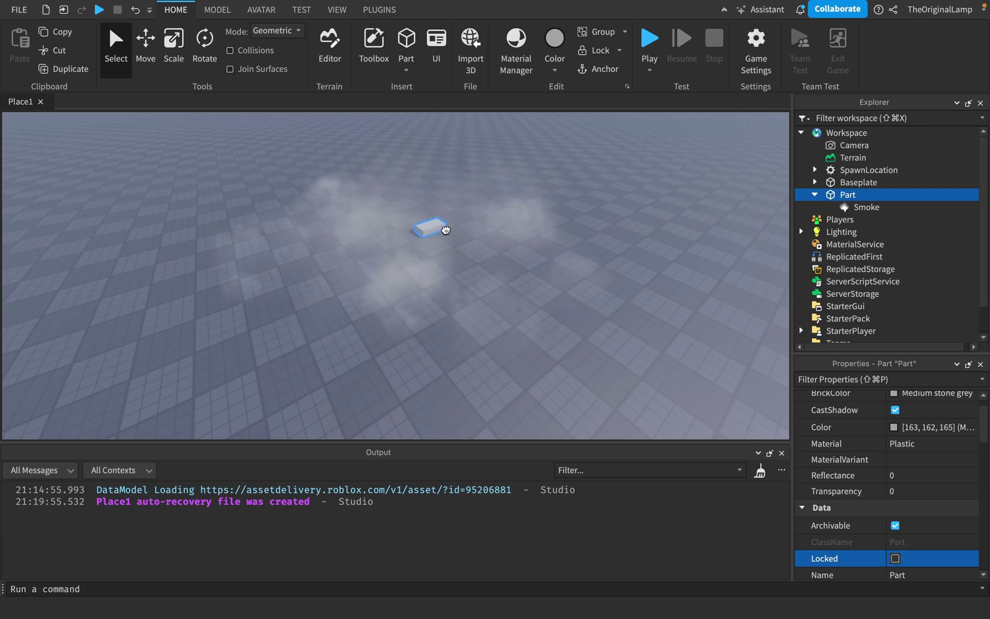
drag(399, 265, 466, 263)
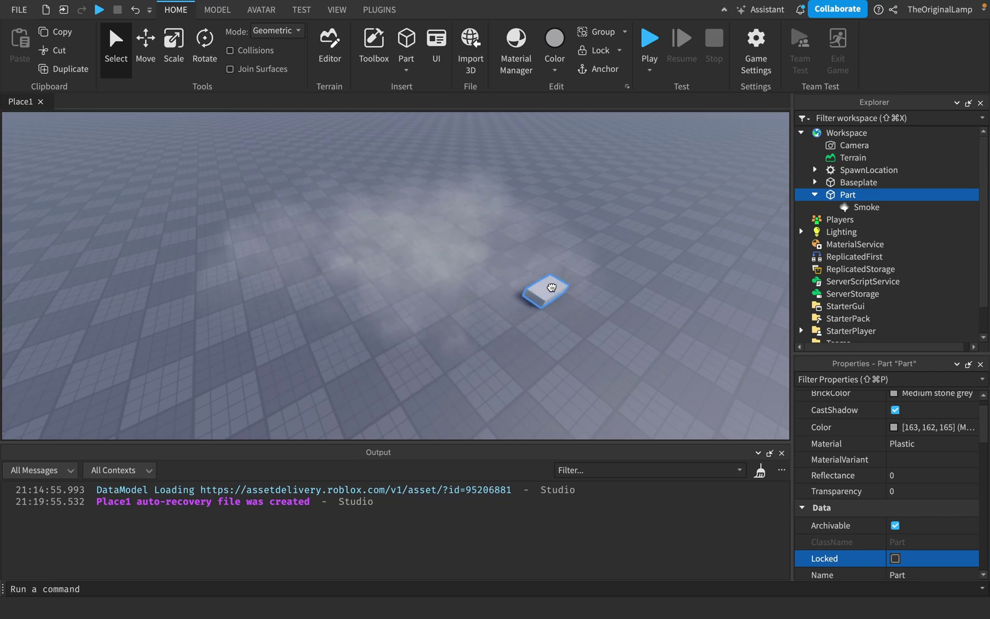
drag(551, 287, 277, 299)
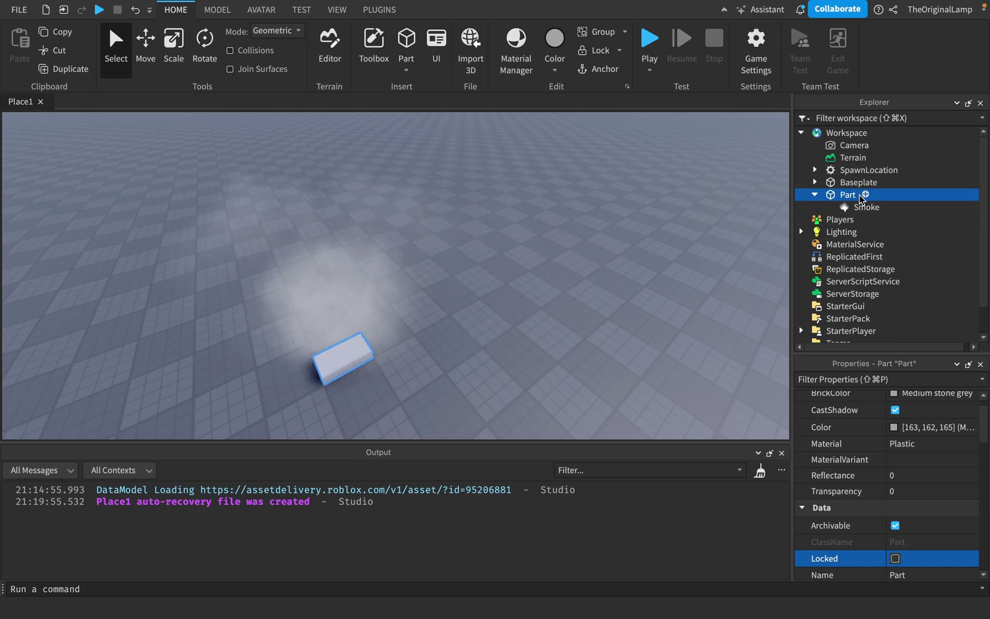
Add a Sparkles effect to the part alongside the Smoke.
click(866, 195)
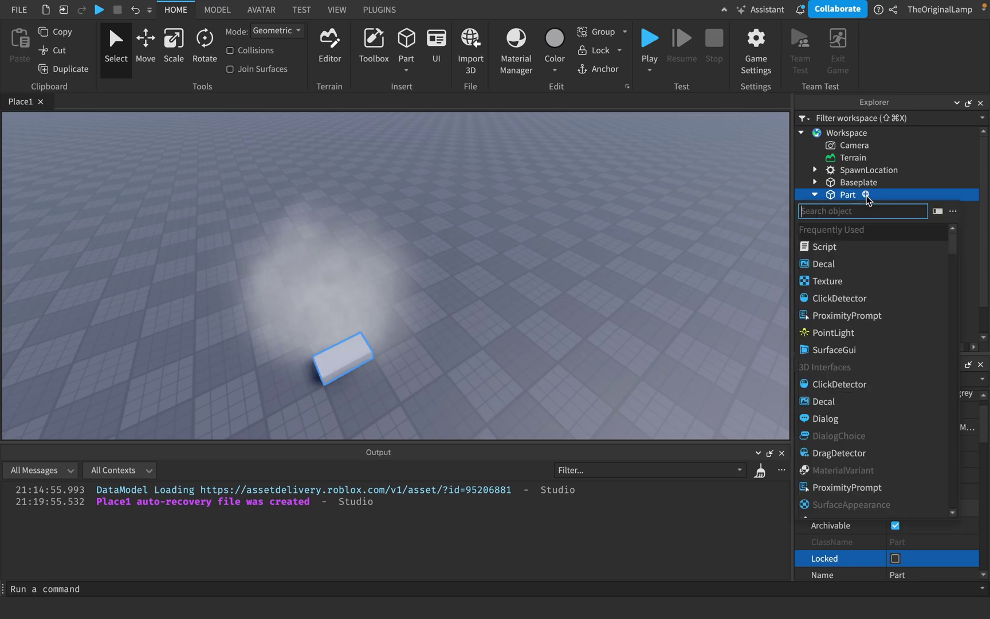
text(par)
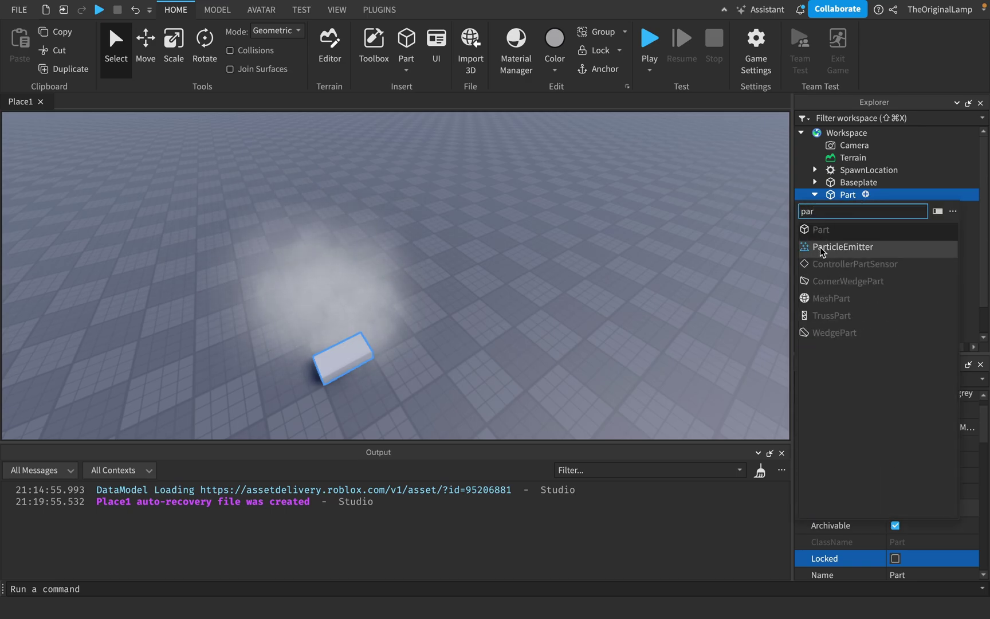
key(BackSpace)
key(BackSpace)
key(BackSpace)
text(spa)
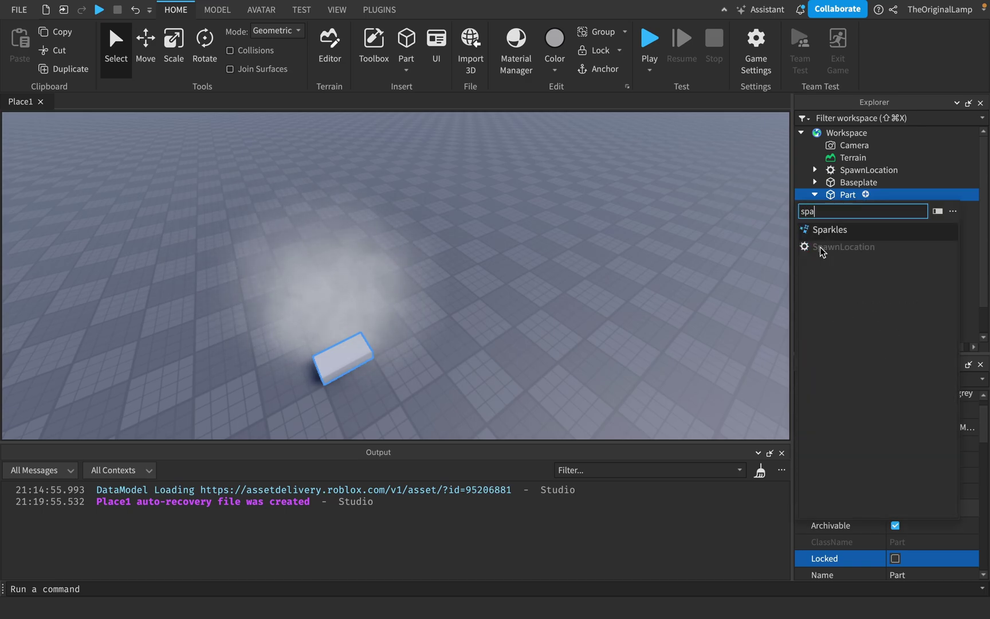
text(rkles)
click(830, 232)
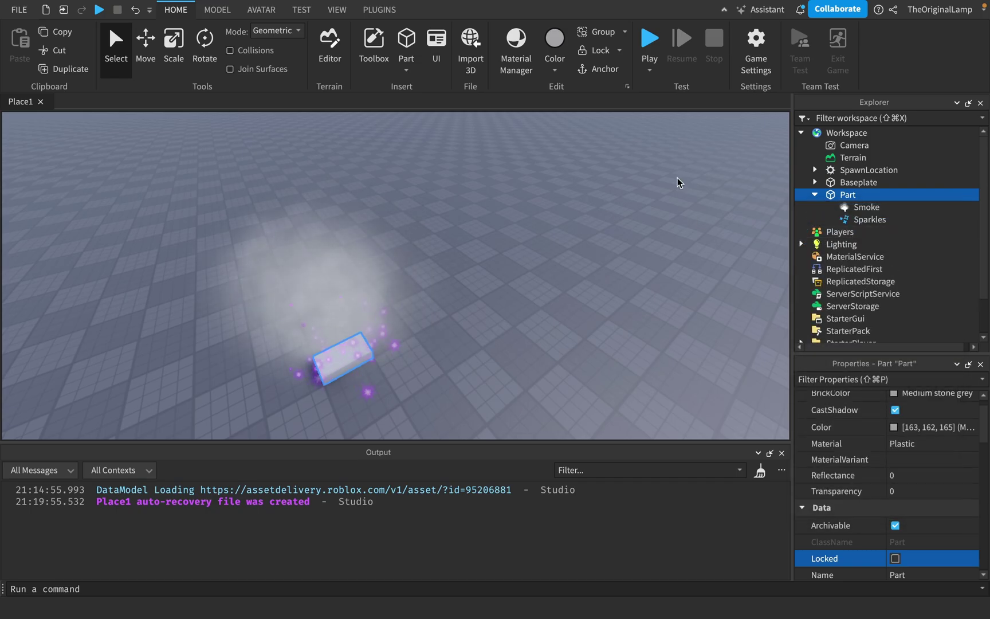
Delete both the Sparkles and the Smoke from the part.
click(865, 208)
key(Delete)
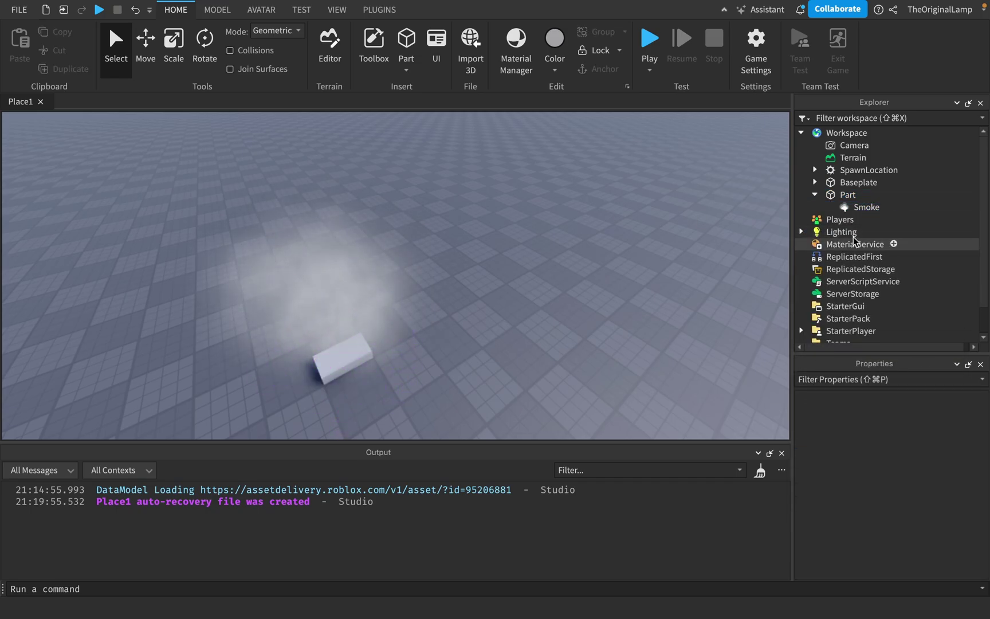
click(864, 196)
click(851, 198)
click(851, 209)
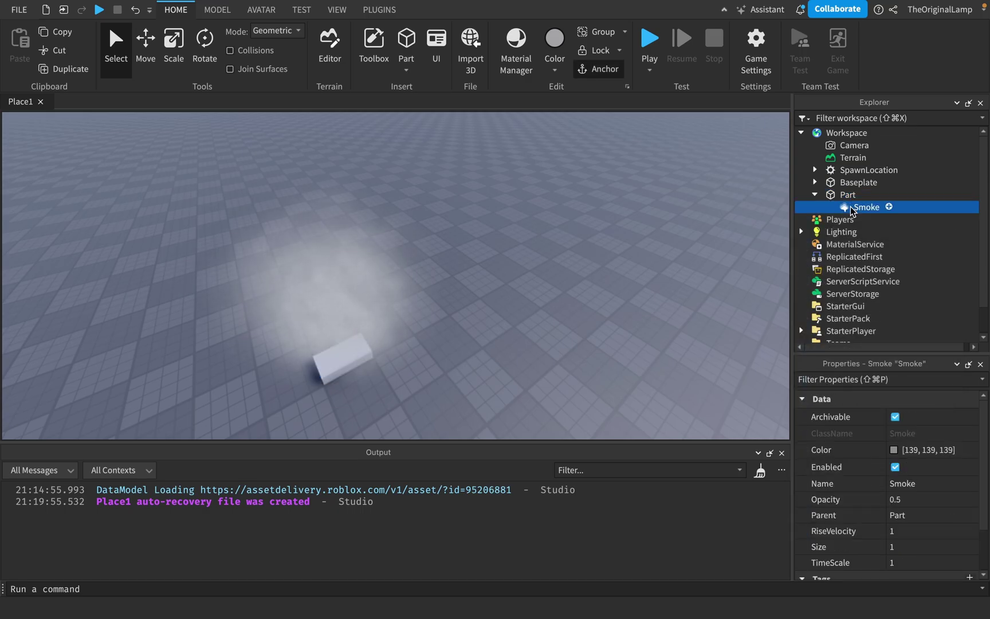
key(Delete)
Add a ParticleEmitter to the bare part and look through its appearance and data properties.
click(861, 196)
click(815, 388)
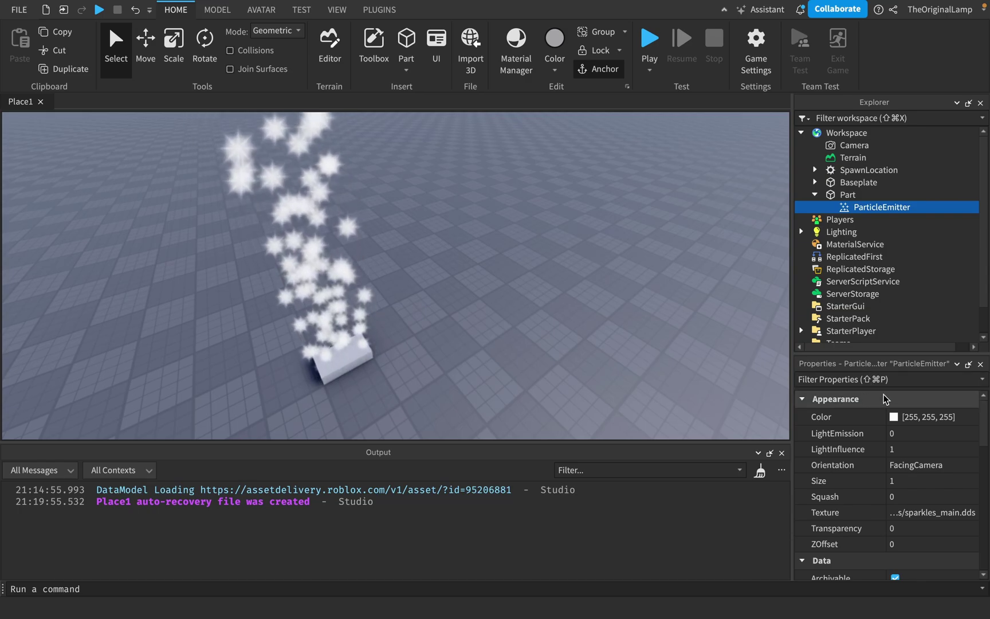
scroll(902, 479, down, 3)
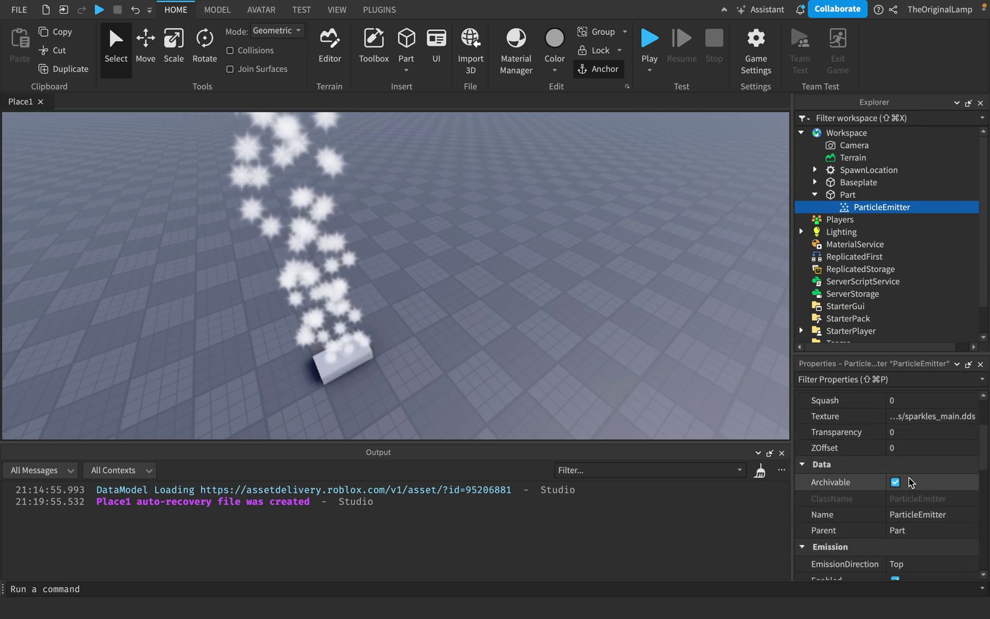
Try the ParticleEmitter's Orientation as FacingCameraWorldUp.
scroll(909, 477, up, 2)
click(923, 427)
click(923, 427)
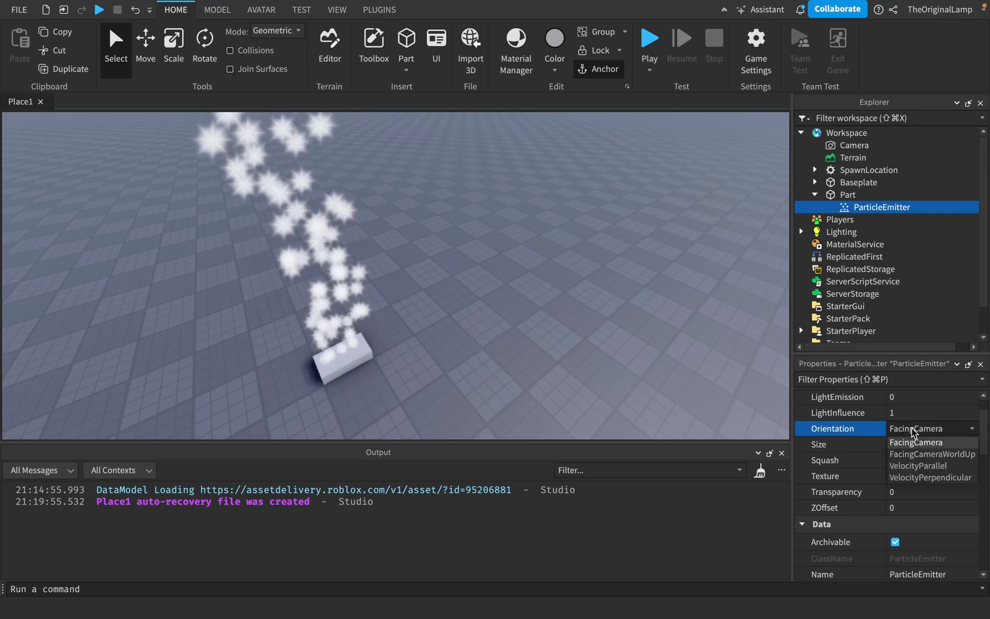
key(Down)
key(Return)
scroll(910, 427, up, 1)
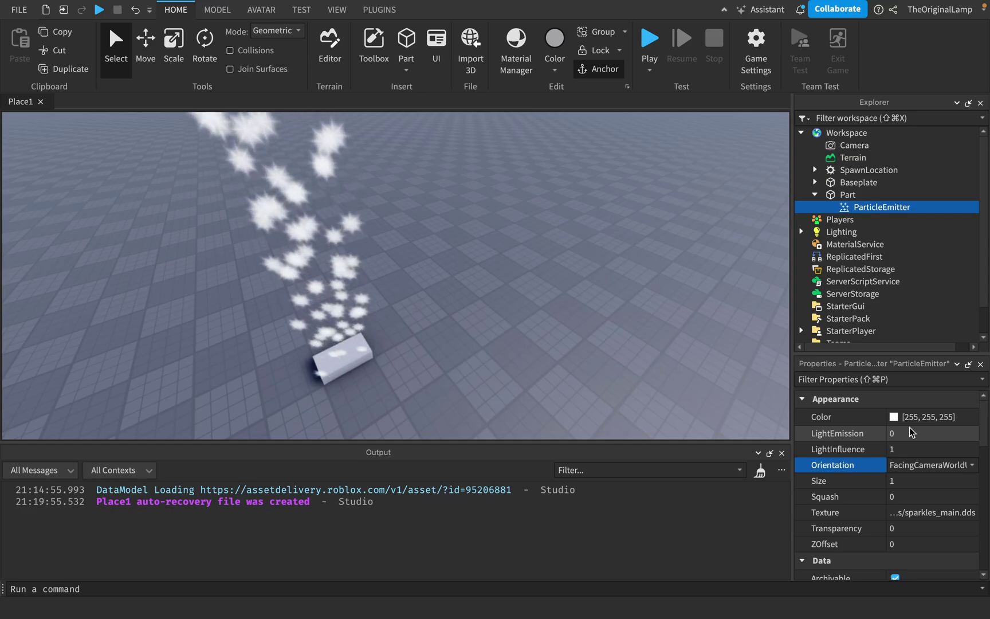
Set the ParticleEmitter's Orientation to VelocityParallel and look through the rest of its properties.
scroll(898, 462, down, 5)
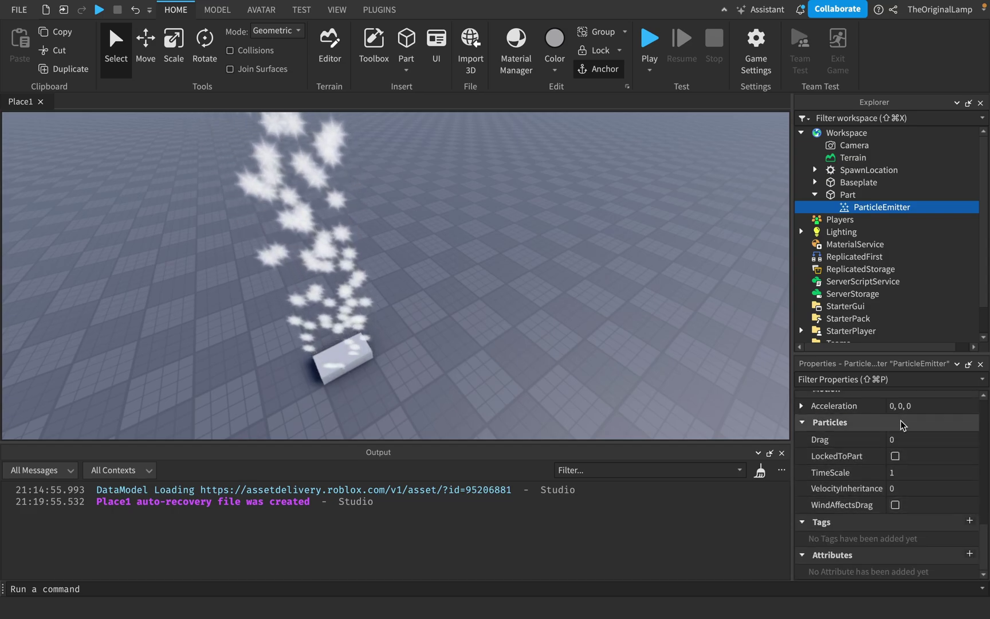
scroll(887, 421, up, 6)
key(Down)
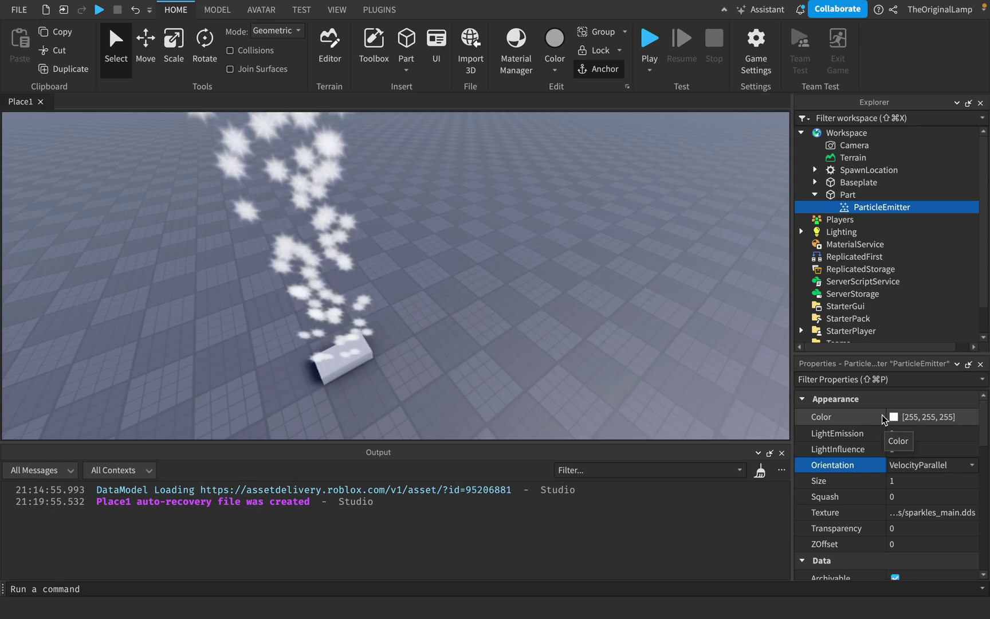
scroll(842, 447, down, 10)
scroll(881, 547, up, 10)
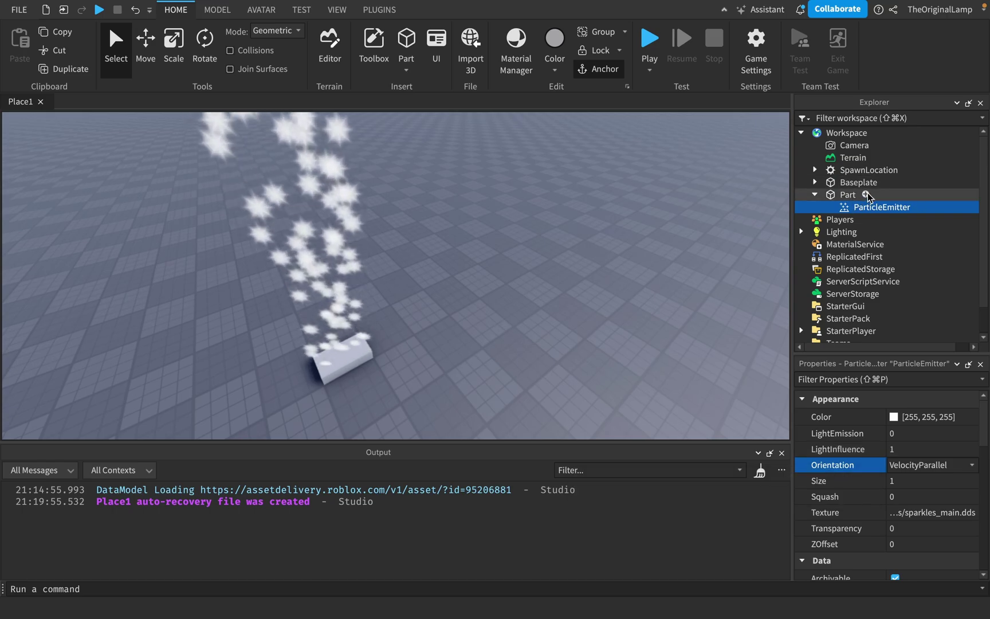
click(867, 194)
click(851, 194)
click(857, 208)
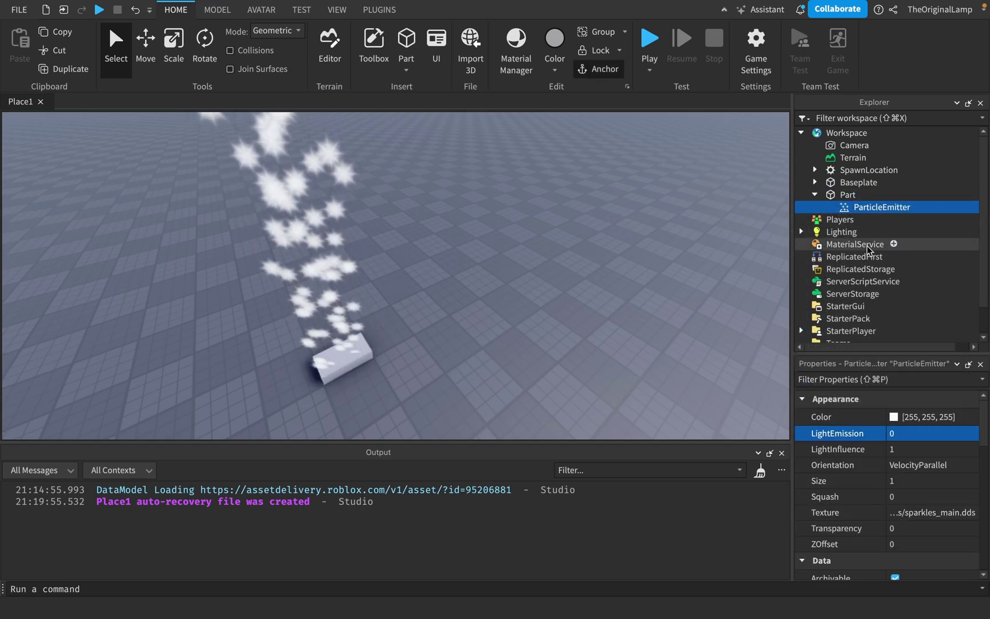
View the emitted particle column from farther away and delete the part together with its ParticleEmitter.
right_drag(670, 230, 672, 230)
scroll(671, 230, down, 3)
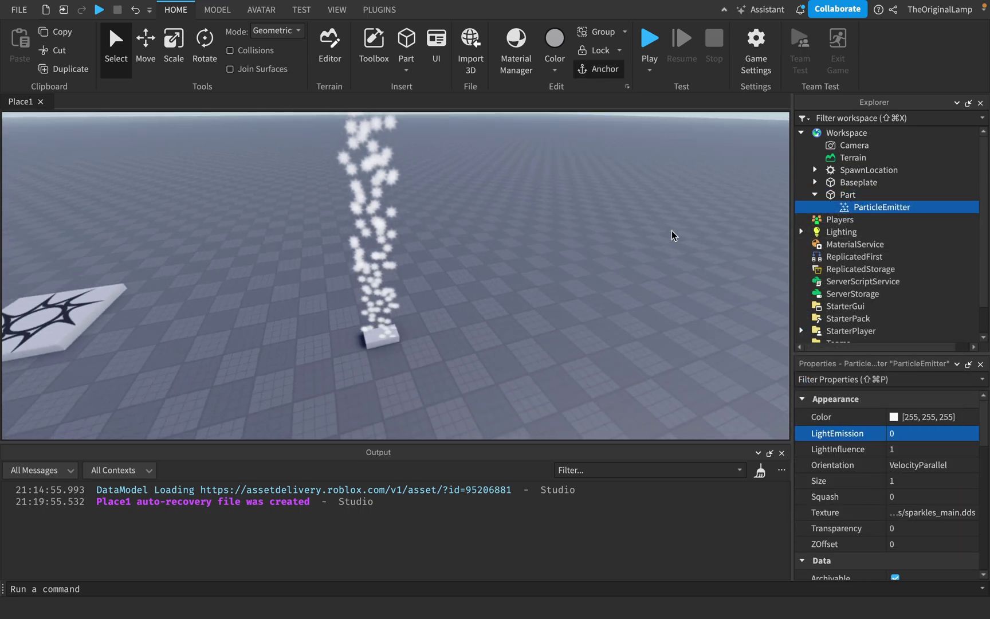
scroll(671, 230, up, 3)
scroll(672, 231, down, 3)
click(830, 194)
key(Delete)
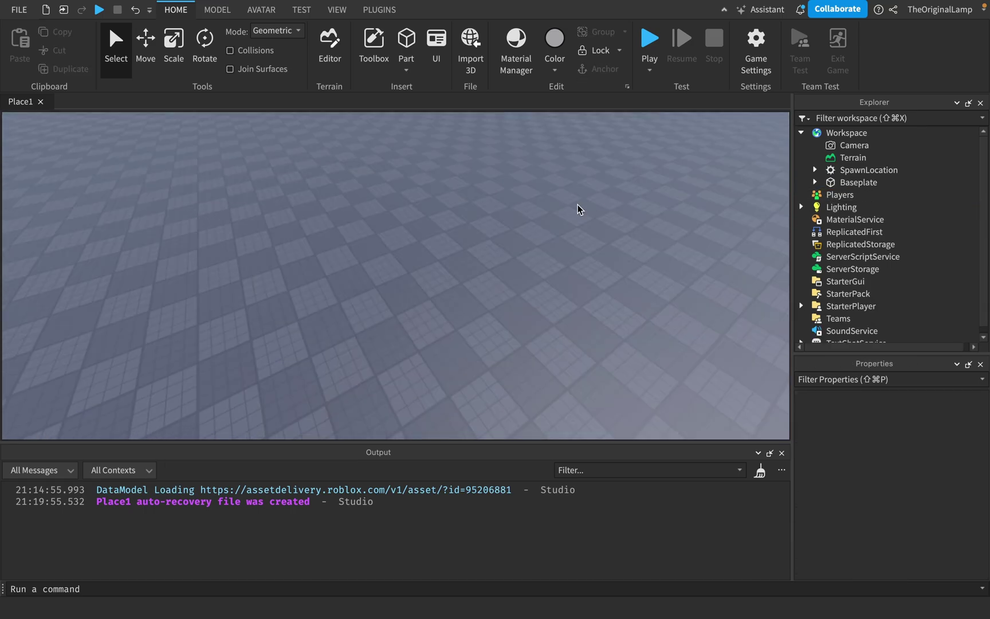
right_drag(577, 204, 576, 203)
key(a)
key(s)
key(w)
key(s)
key(w)
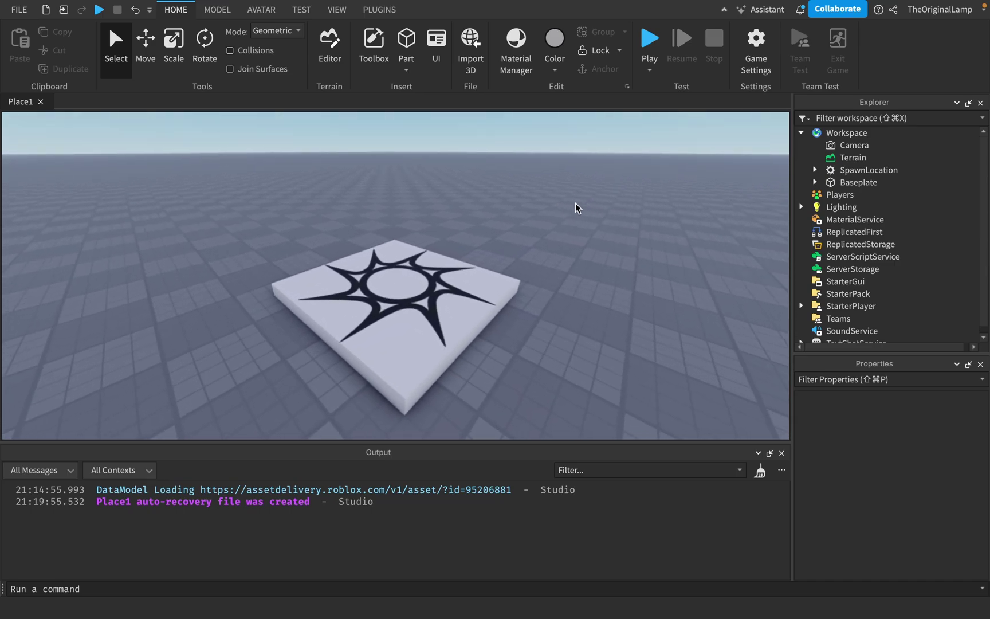